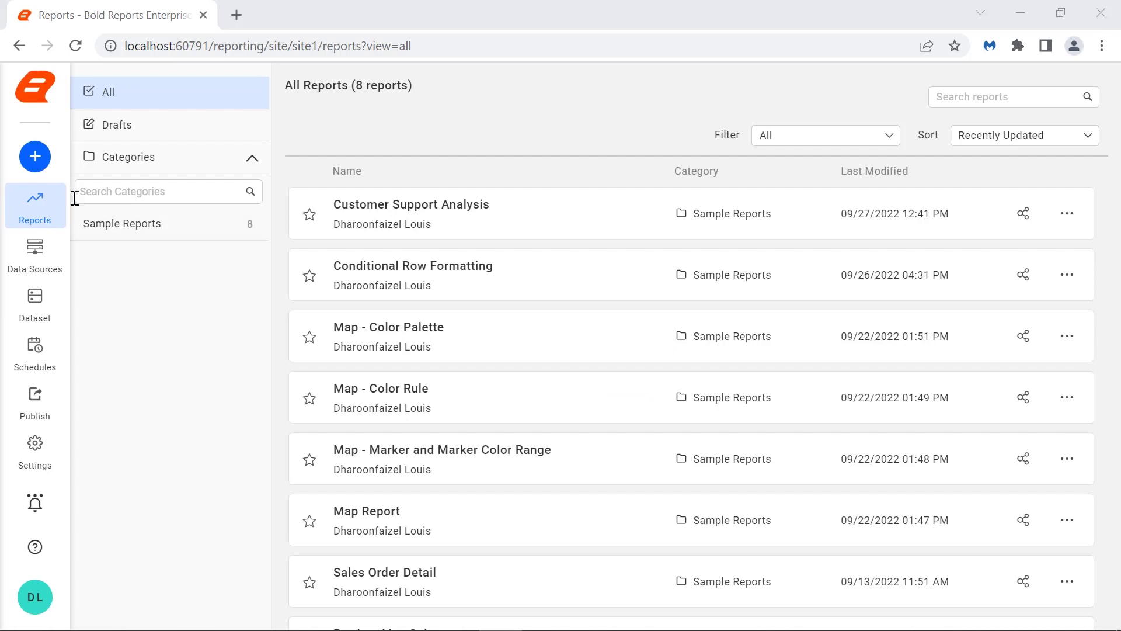
# Create a new report named "Smooth Range Area Chart" and open it for designing
pyautogui.write('Smooth Range Area Chart')
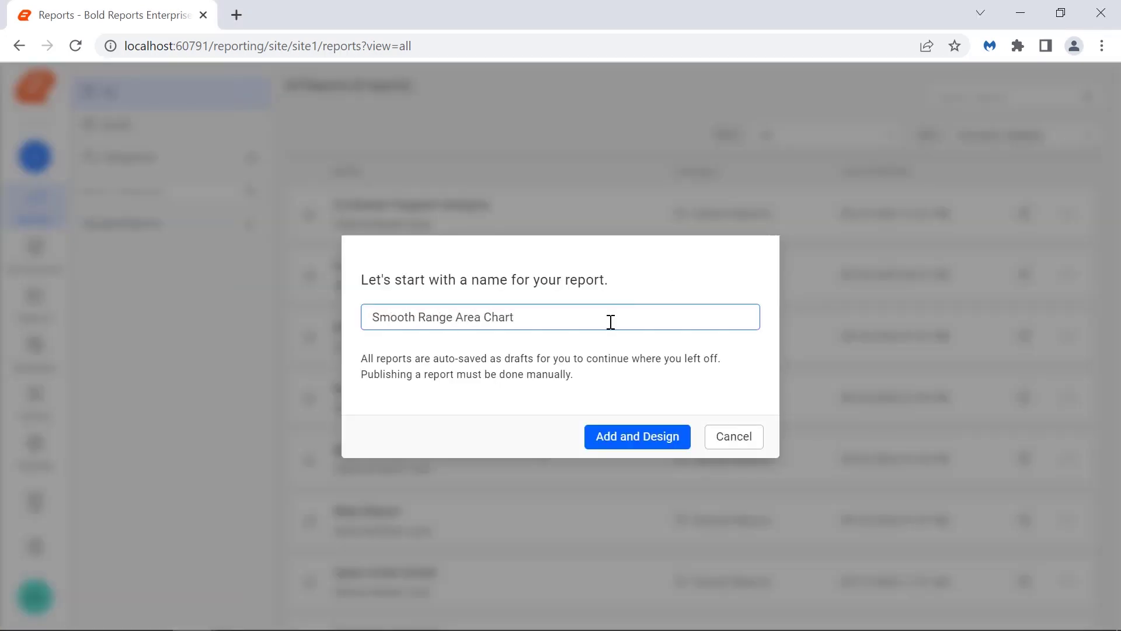
pyautogui.click(630, 437)
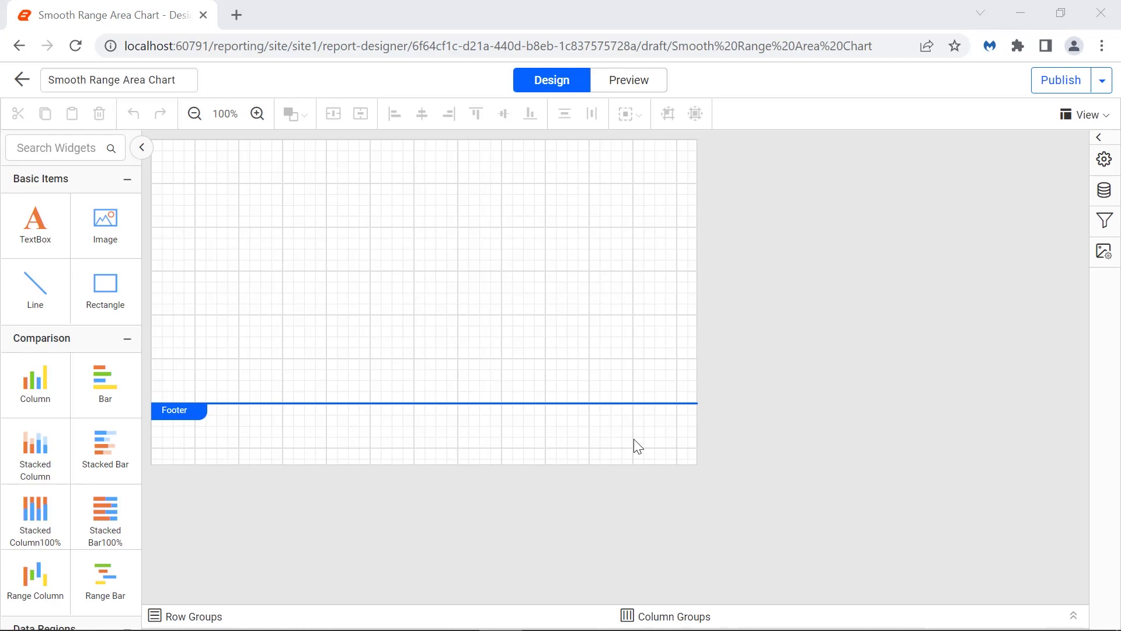
# Connect a new inline data source named SalaryDetails, using the copied JSON salary records with MaximumSalary, MinimumSalary, Quarter and Country
pyautogui.click(1103, 190)
pyautogui.click(796, 605)
pyautogui.click(925, 369)
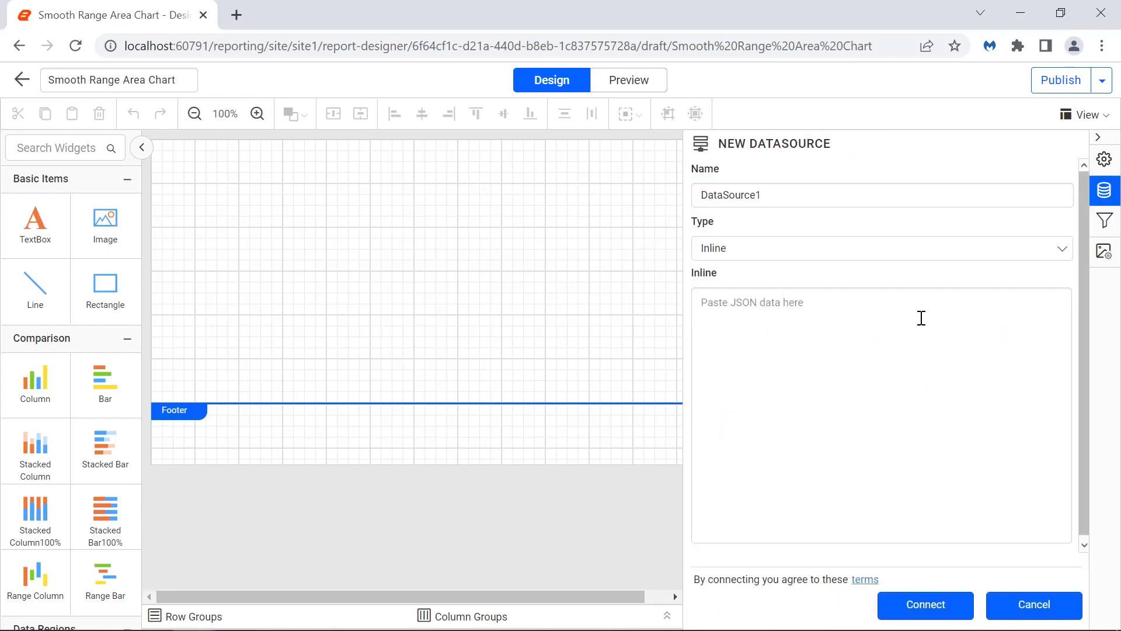
pyautogui.doubleClick(921, 194)
pyautogui.write('SalaryDetails')
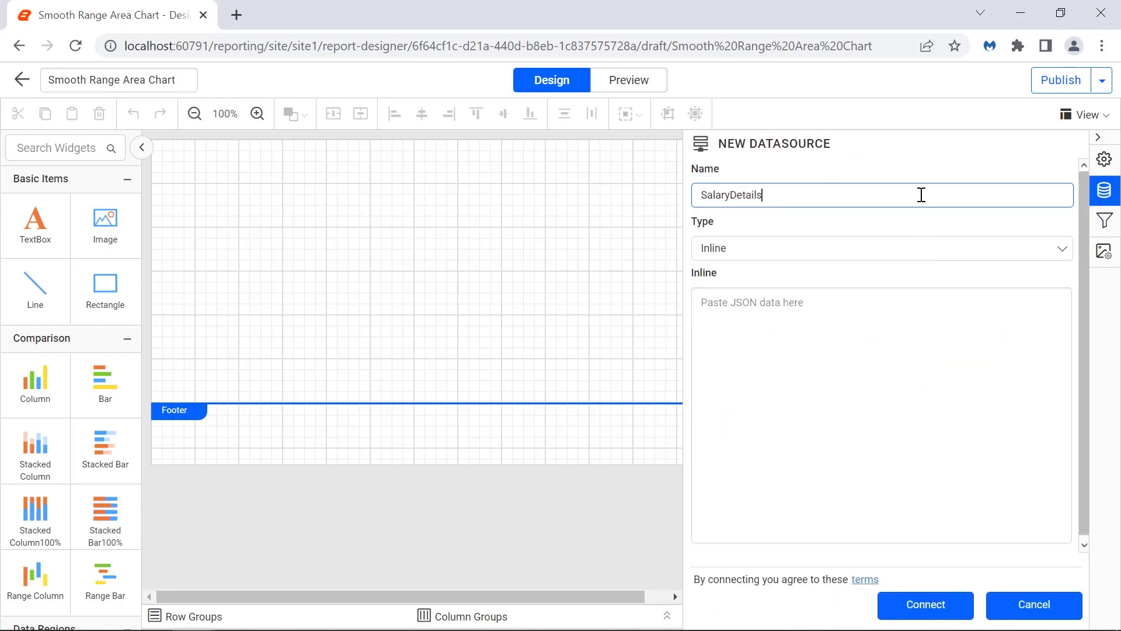
pyautogui.click(918, 315)
pyautogui.hotkey('ctrl', 'v')
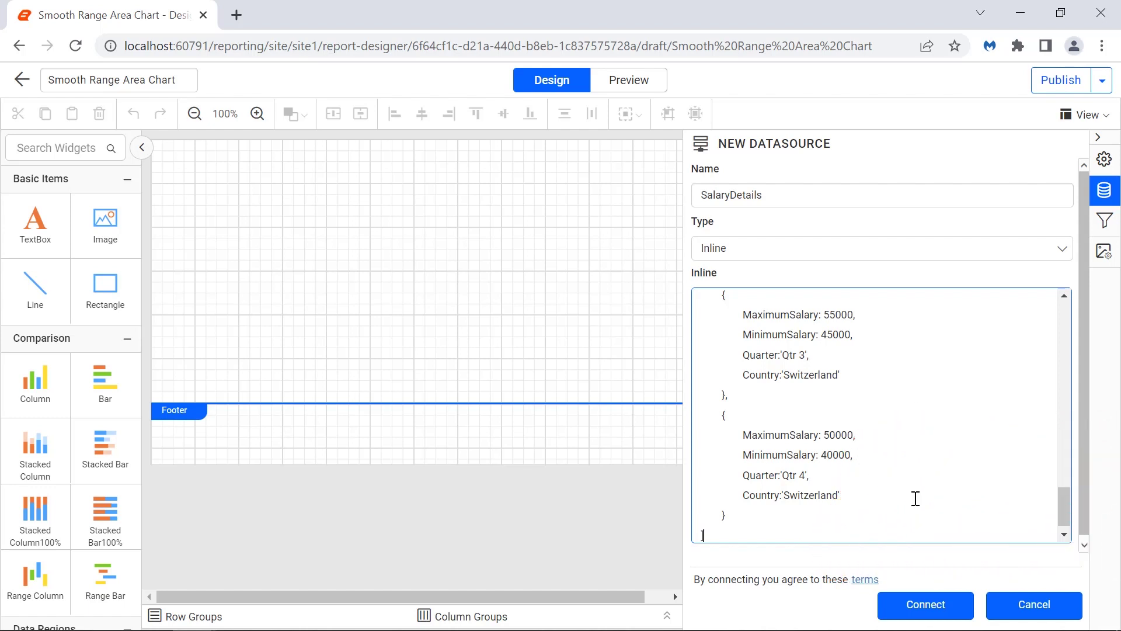
pyautogui.click(914, 607)
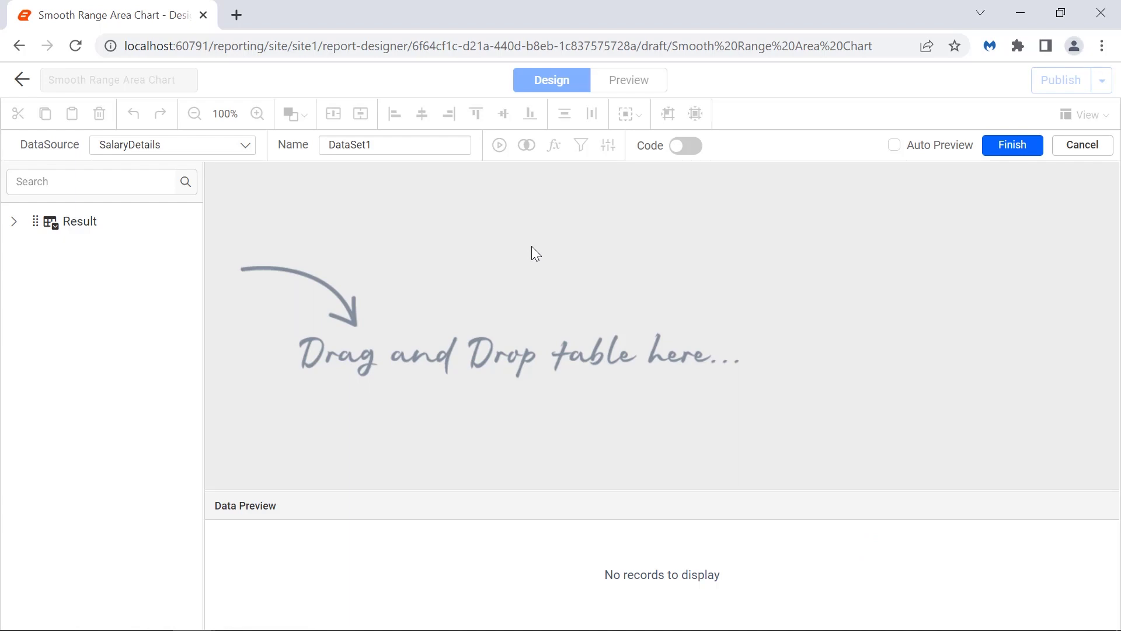
# Name the dataset SalaryDataset, add the Result table to its query and finish the dataset
pyautogui.doubleClick(451, 140)
pyautogui.write('SalaryDatas')
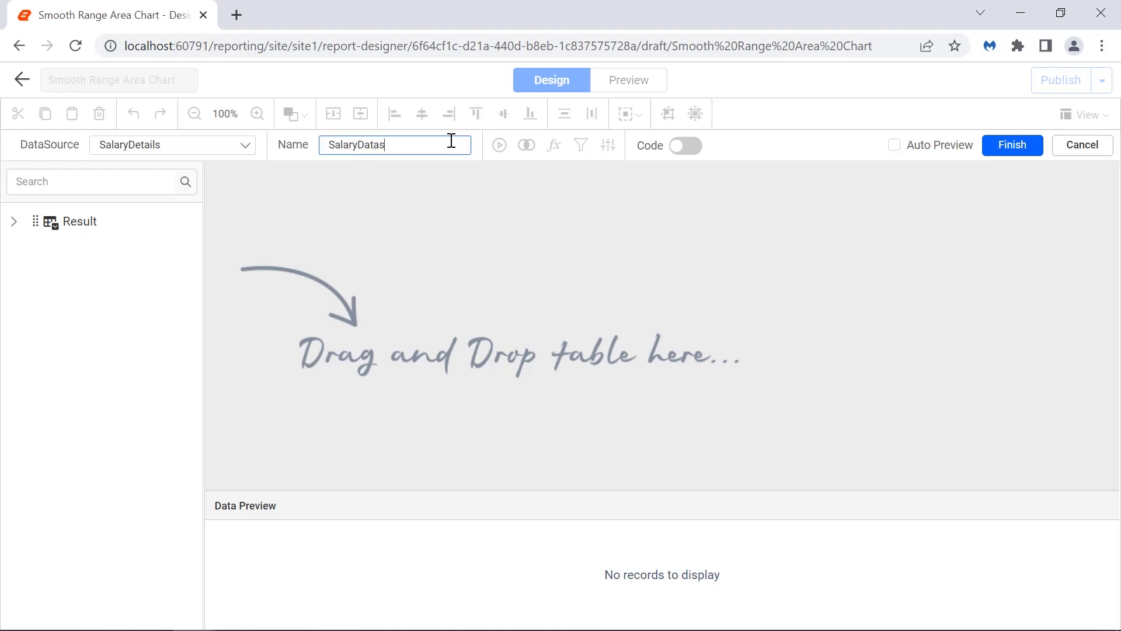
pyautogui.write('et')
pyautogui.moveTo(79, 221); pyautogui.dragTo(344, 195)
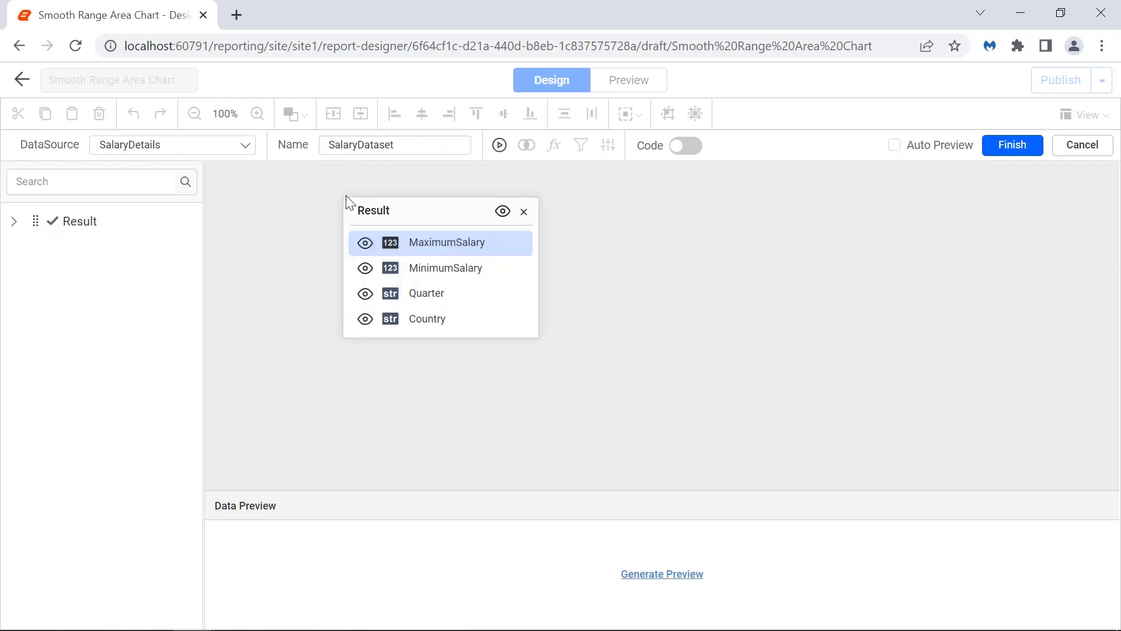
pyautogui.click(1012, 145)
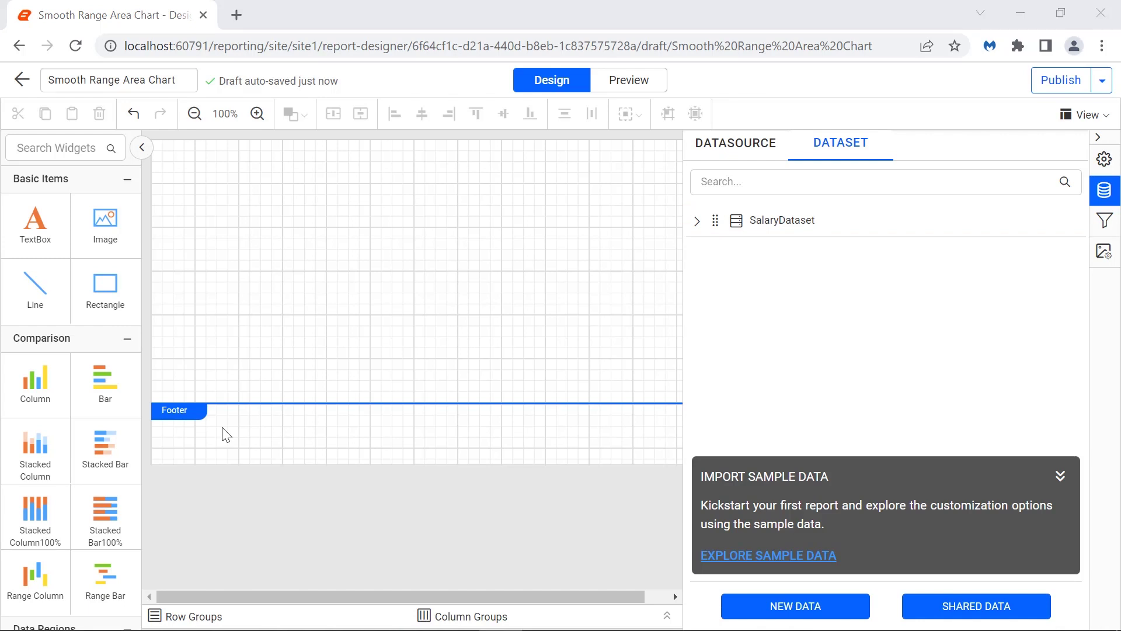
# Place a Smooth Range Area chart at the upper-left corner of the report body and enlarge it in width and height
pyautogui.scroll(-12, 104, 478)
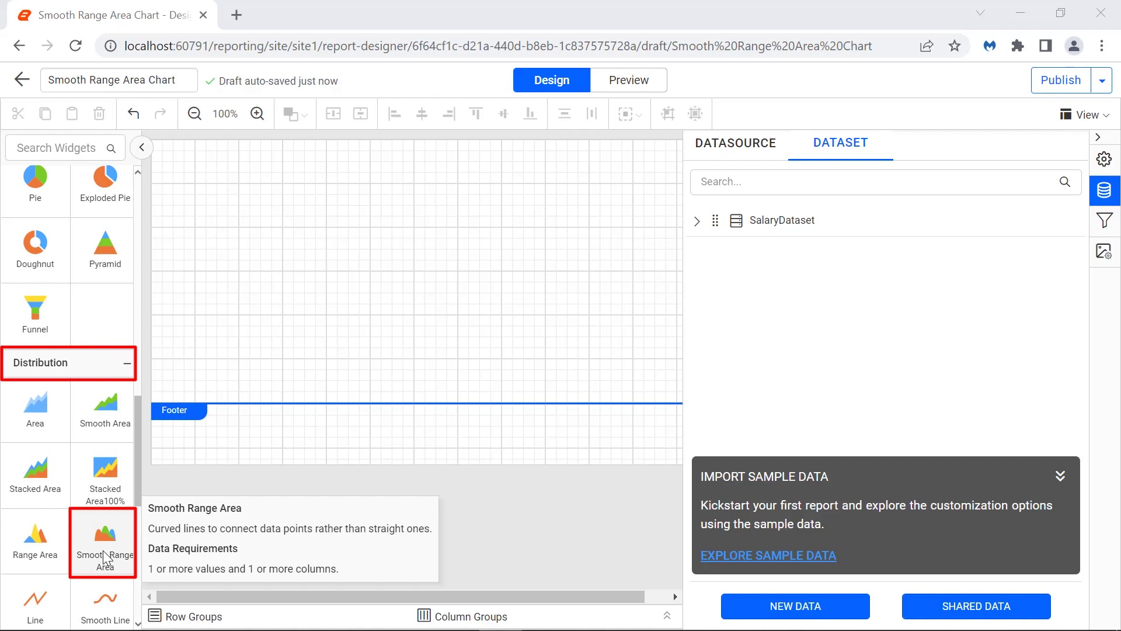
pyautogui.moveTo(102, 550); pyautogui.dragTo(166, 157)
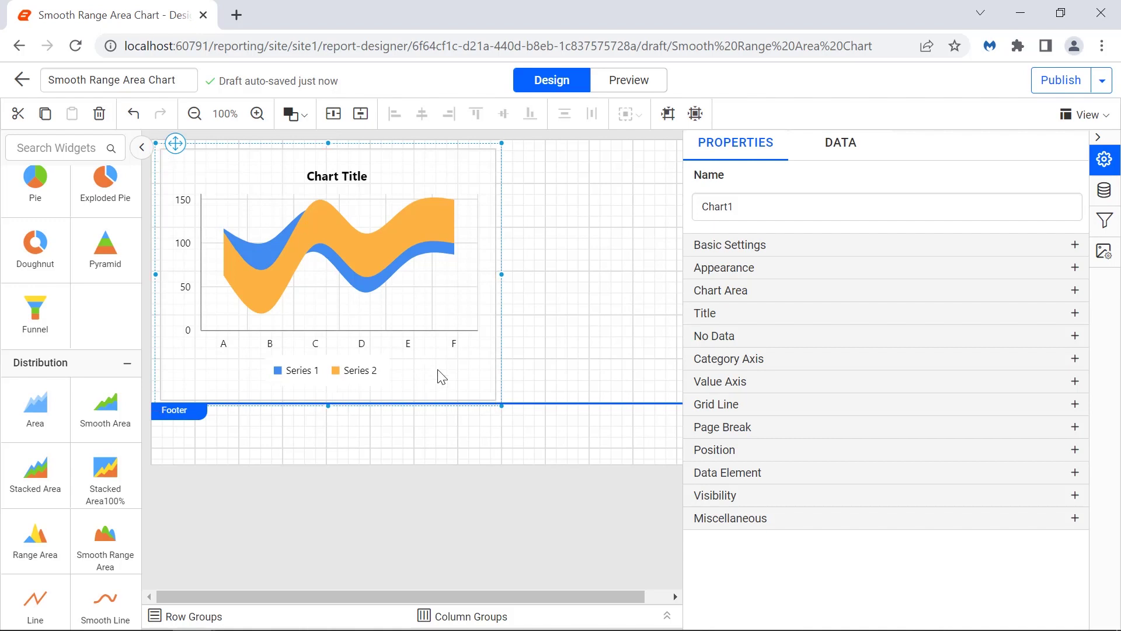
pyautogui.moveTo(502, 405); pyautogui.dragTo(929, 499)
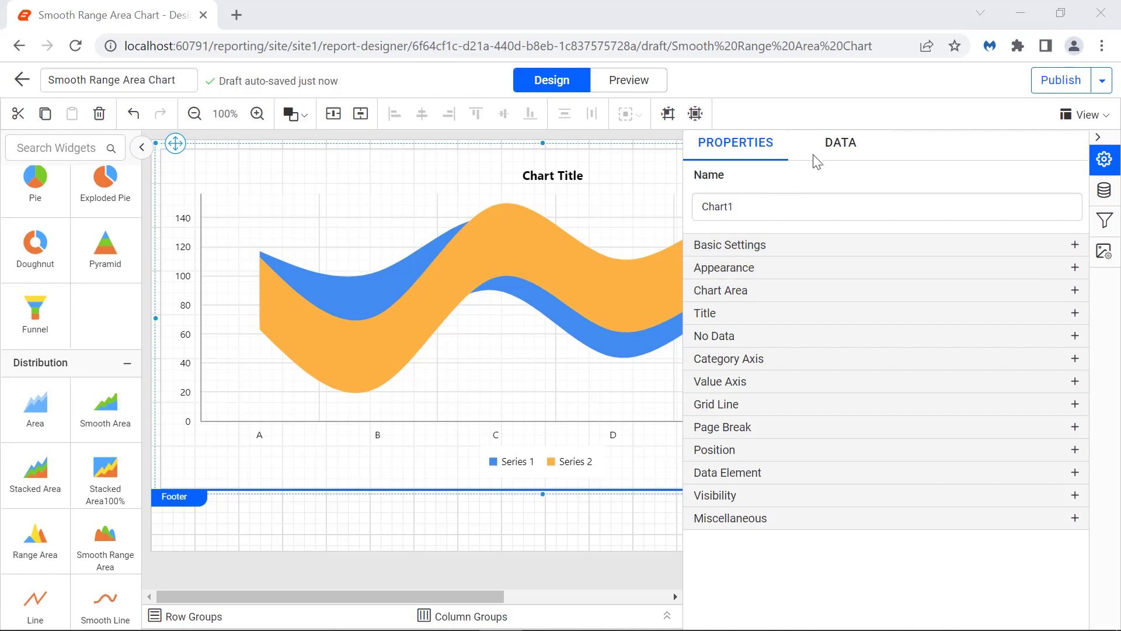
# Assign the MaximumSalary measure from SalaryDataset to the chart's High values
pyautogui.click(832, 146)
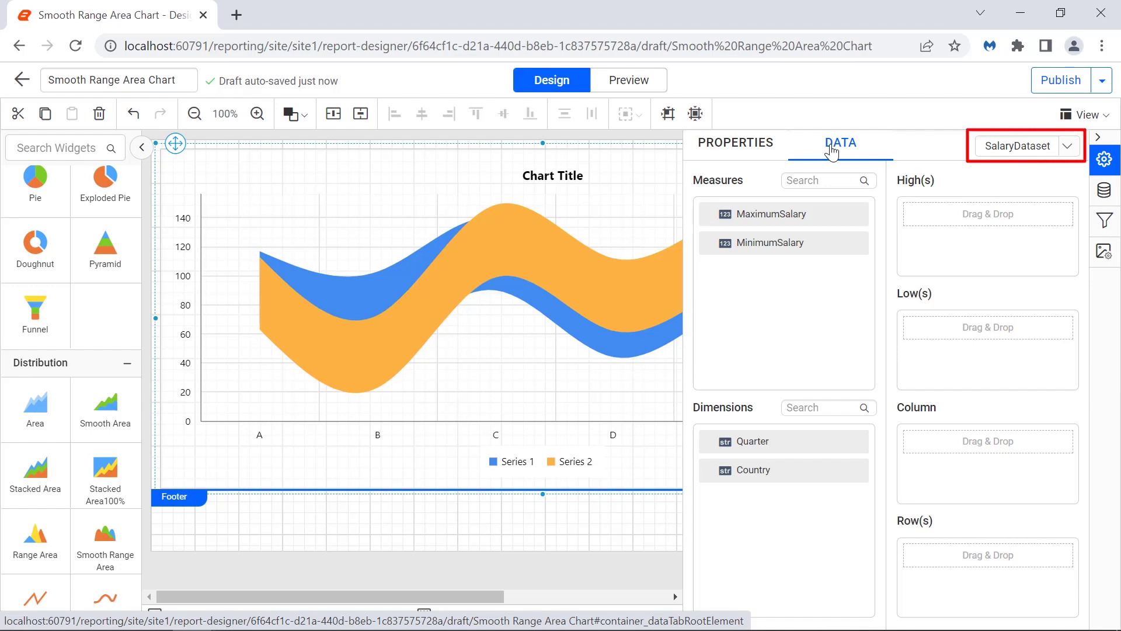
pyautogui.moveTo(765, 213); pyautogui.dragTo(918, 222)
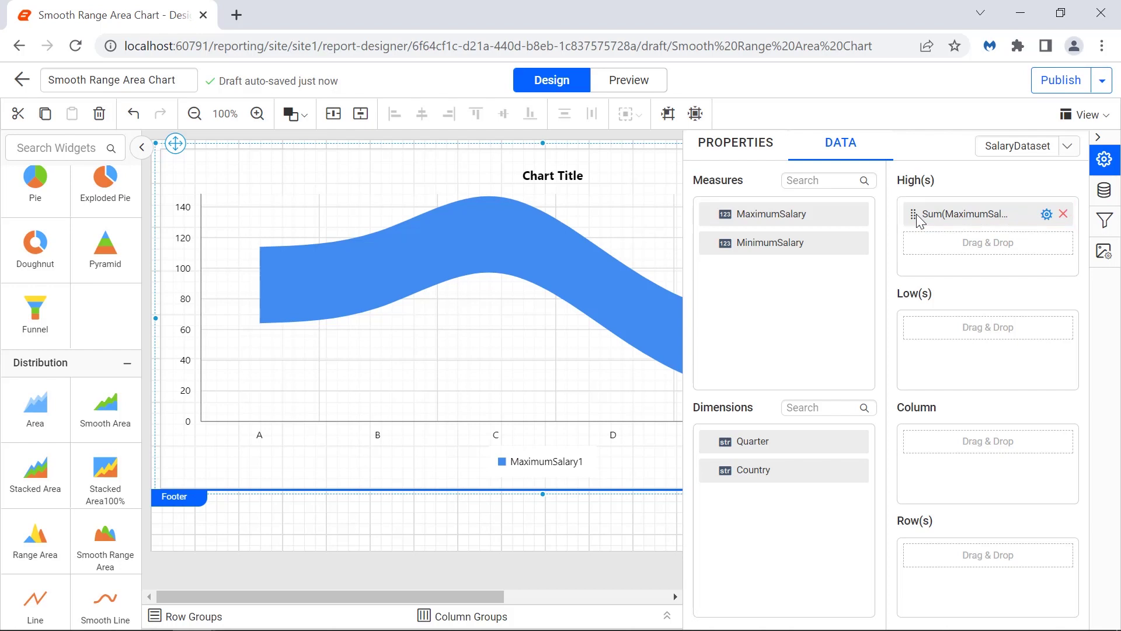
# Inspect the High value's expression without changing it, and preview the report before returning to the design
pyautogui.click(1046, 214)
pyautogui.moveTo(1038, 242)
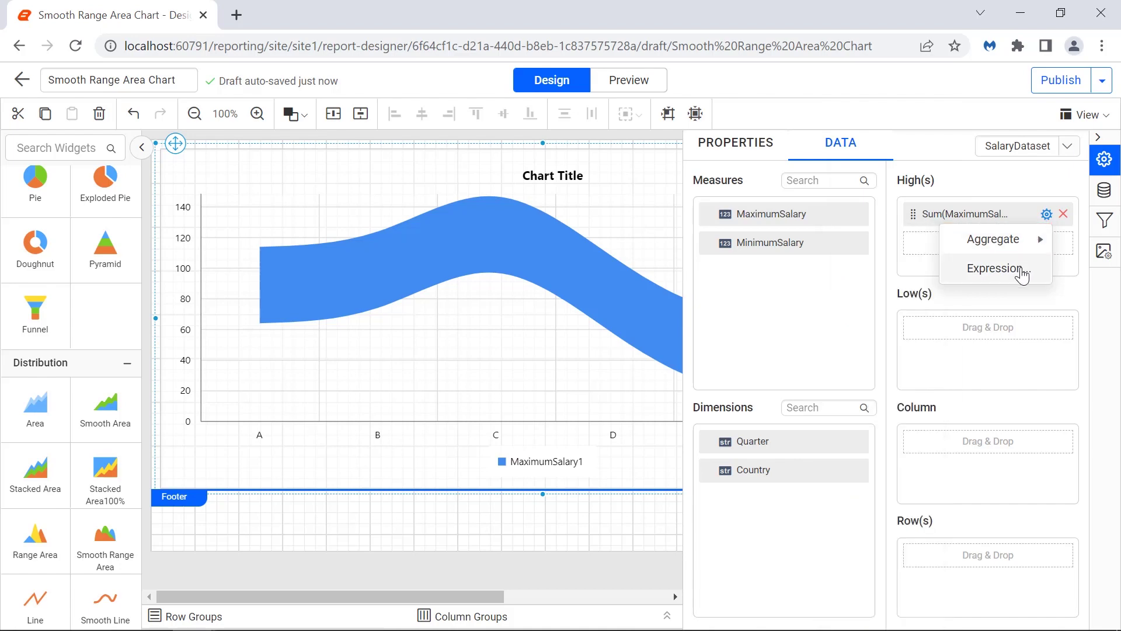
pyautogui.click(998, 268)
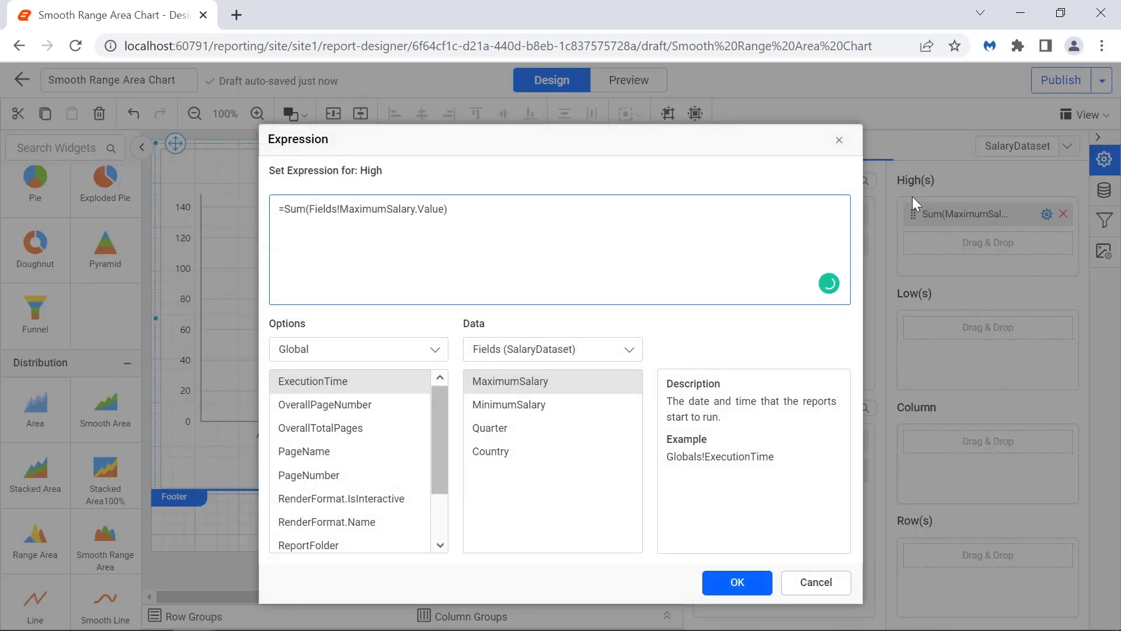
pyautogui.click(841, 143)
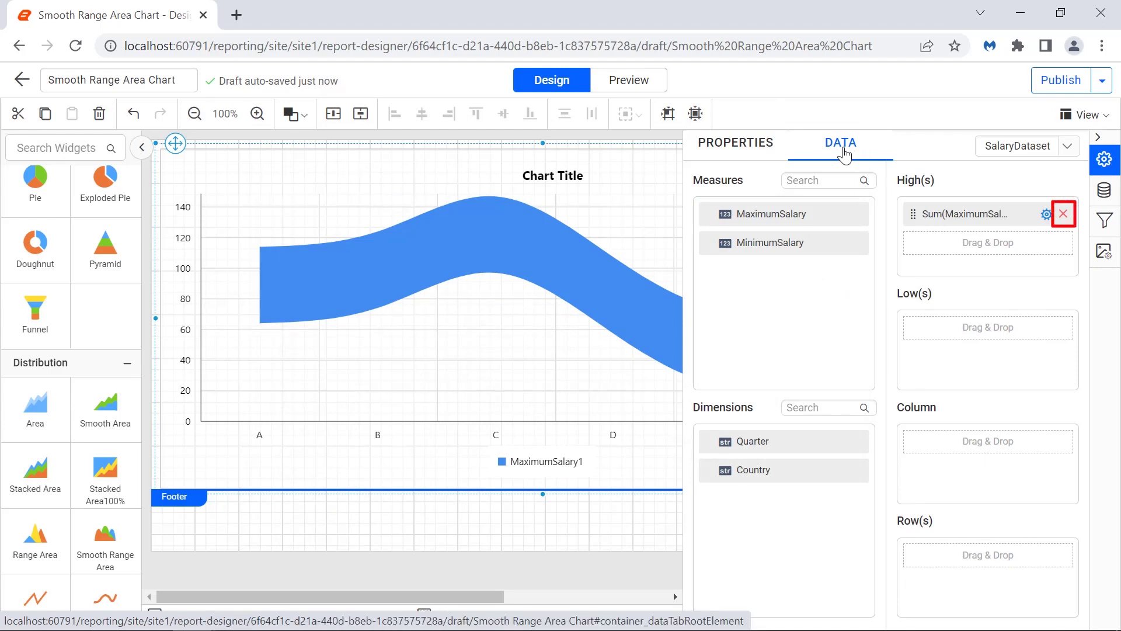
pyautogui.click(629, 80)
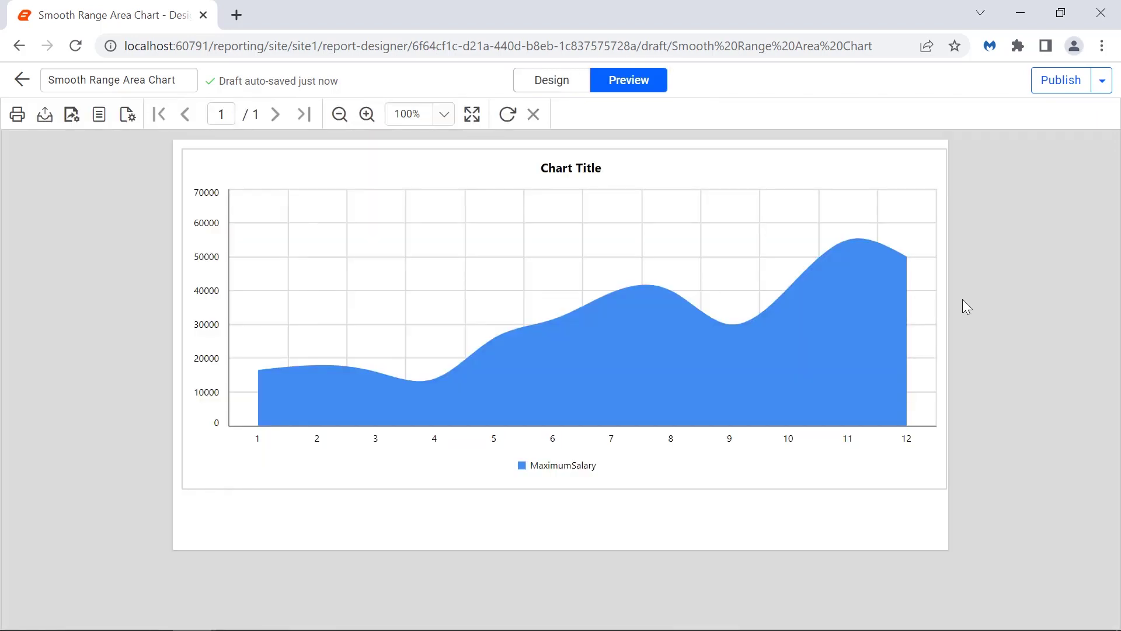
pyautogui.click(571, 91)
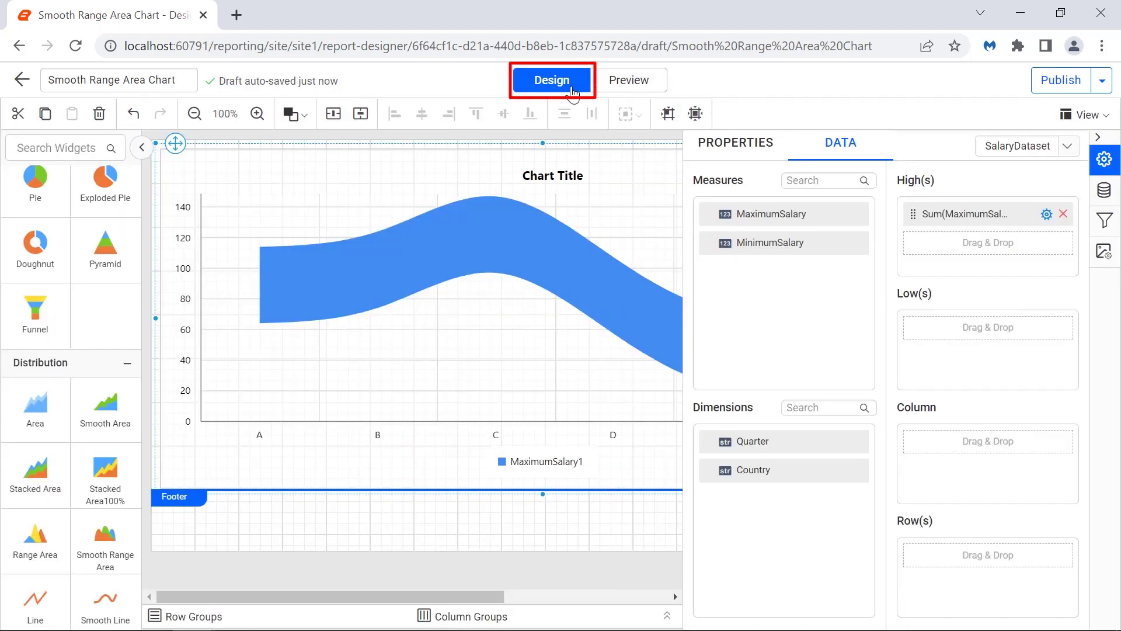
# Assign the MinimumSalary measure to the chart's Low values and check the chart in the report preview
pyautogui.moveTo(844, 251); pyautogui.dragTo(913, 336)
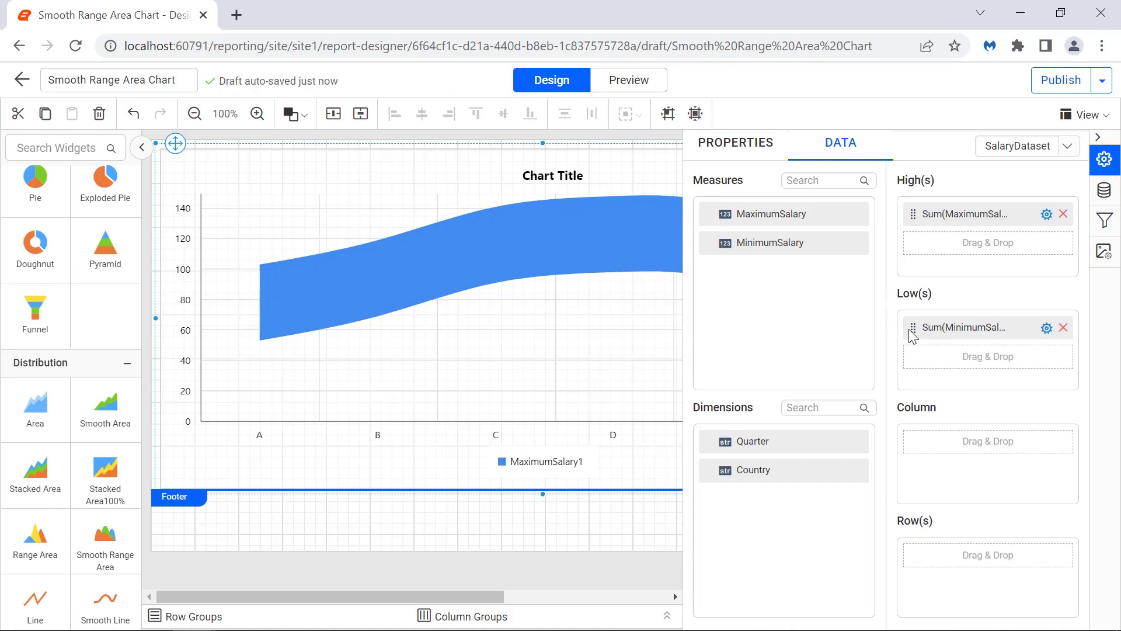
pyautogui.click(658, 88)
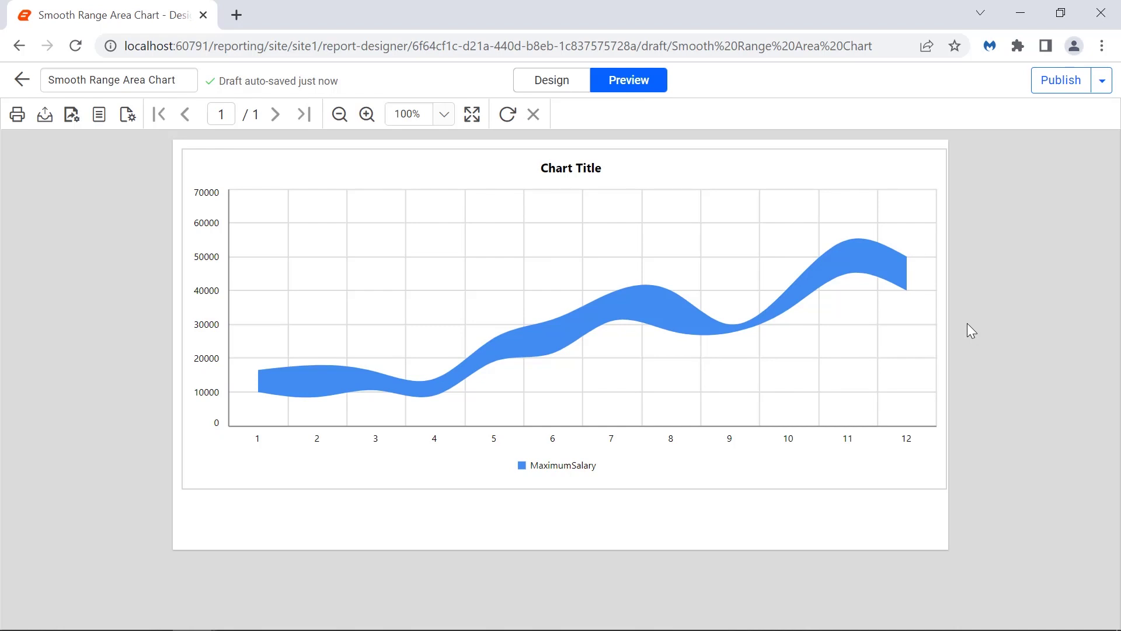
pyautogui.click(577, 87)
# Assign the Quarter dimension to the chart's Column and check the chart in the report preview
pyautogui.moveTo(709, 441); pyautogui.dragTo(915, 443)
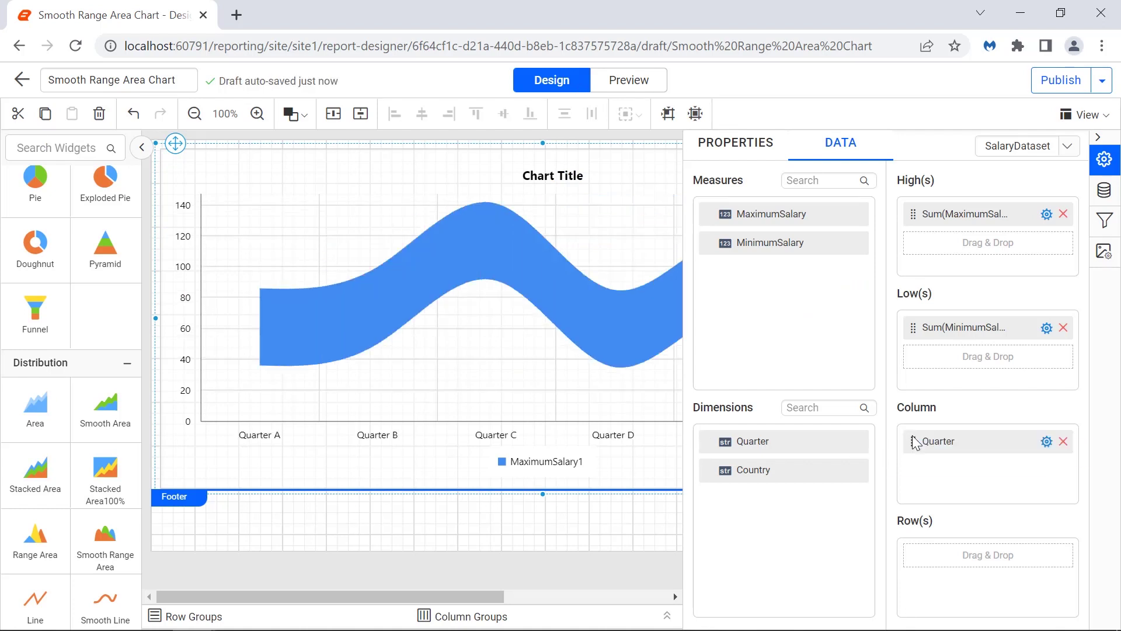
pyautogui.click(658, 87)
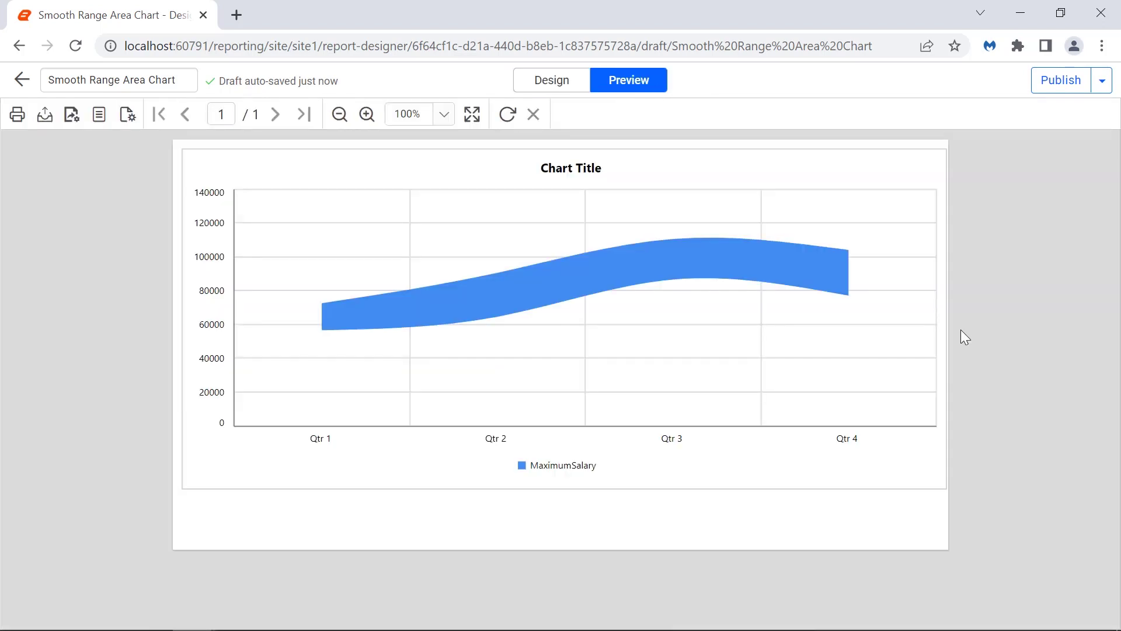
pyautogui.click(581, 78)
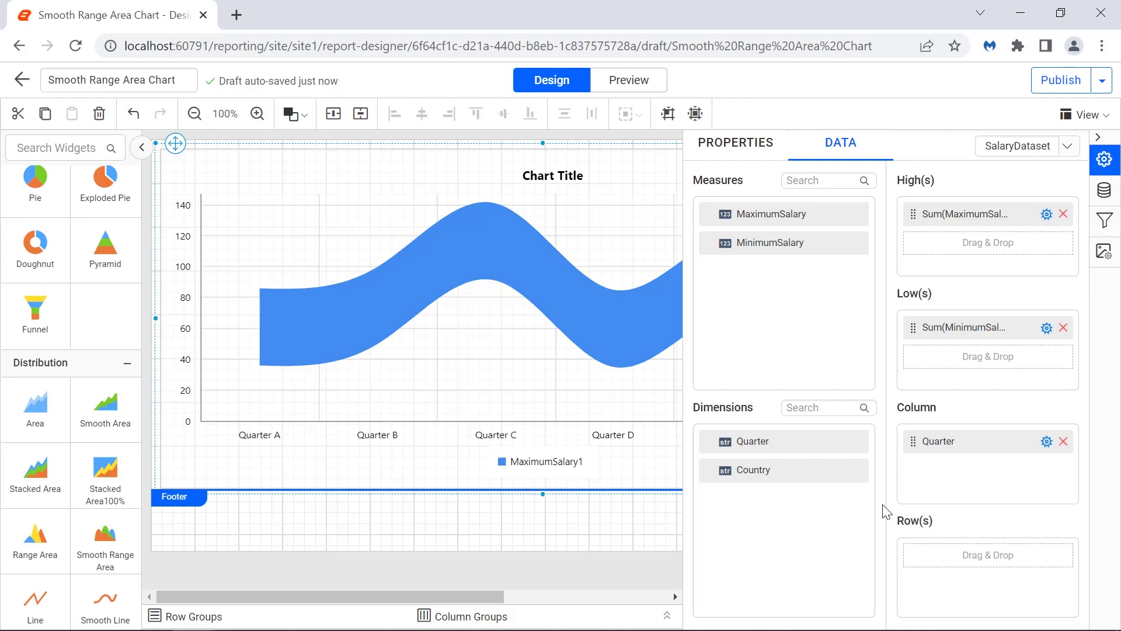
# Assign the Country dimension to the chart's Rows and check the chart in the report preview
pyautogui.moveTo(865, 474); pyautogui.dragTo(913, 552)
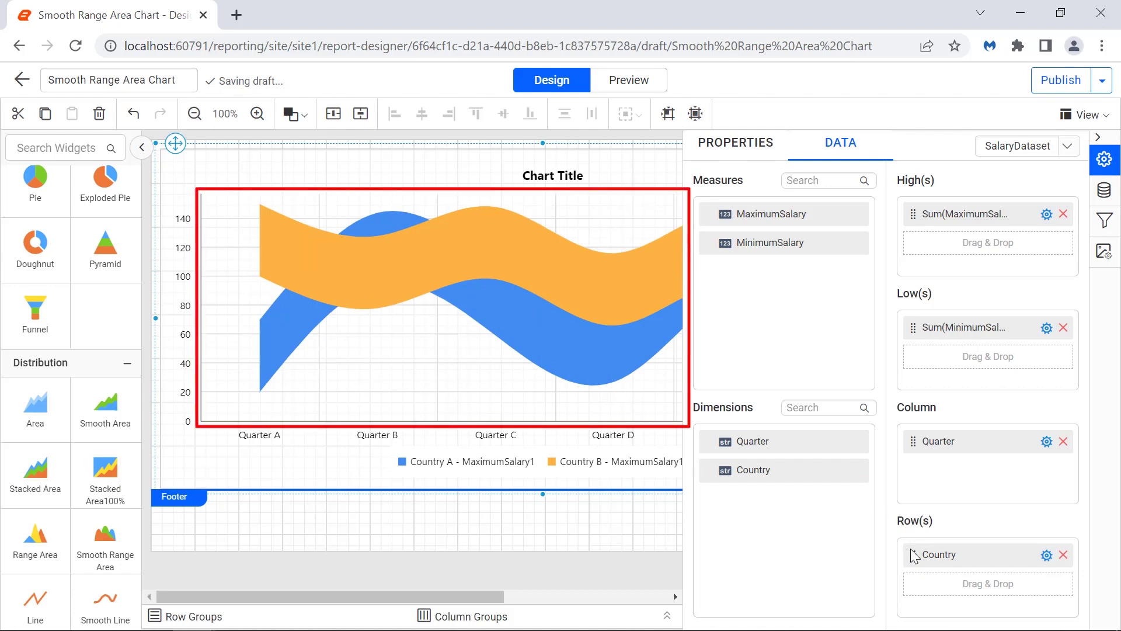
pyautogui.click(628, 80)
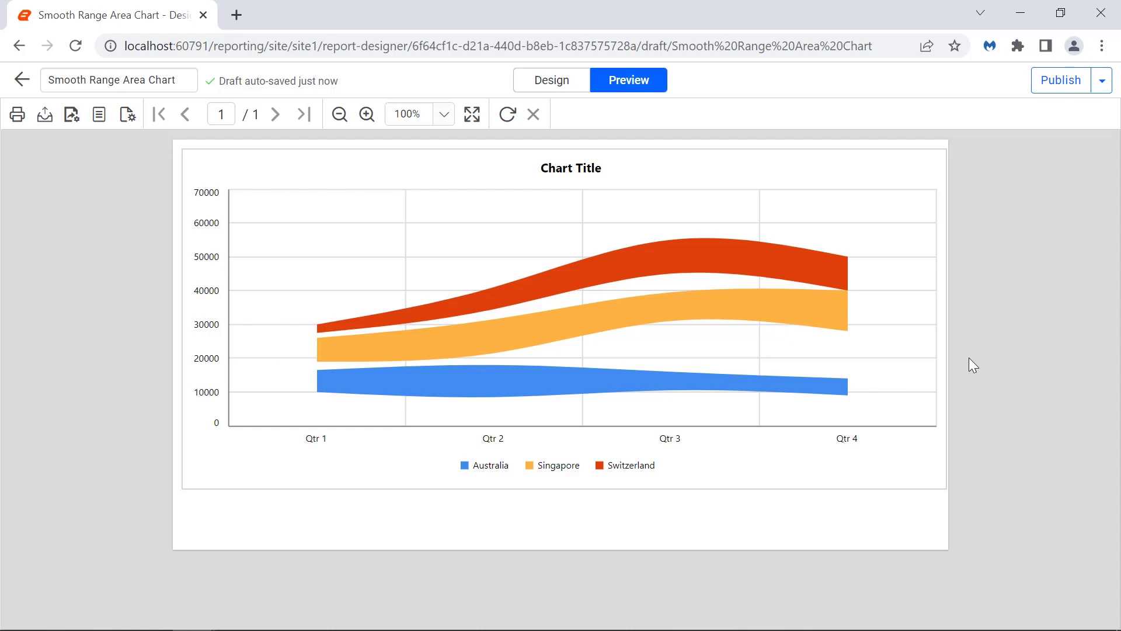
pyautogui.click(575, 88)
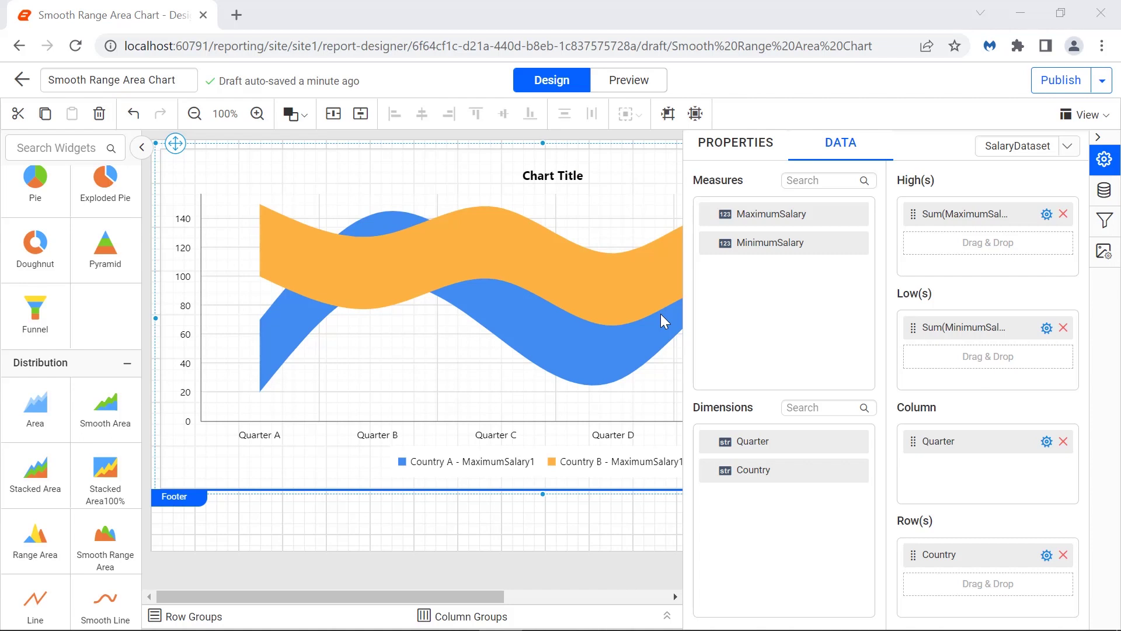
# Set the MaximumSalary1 series tooltip to an expression listing "Maximum Salary: $", "Minimum Salary: $", "Quarter: " and "Country: " with field values separated by <br>
pyautogui.click(726, 156)
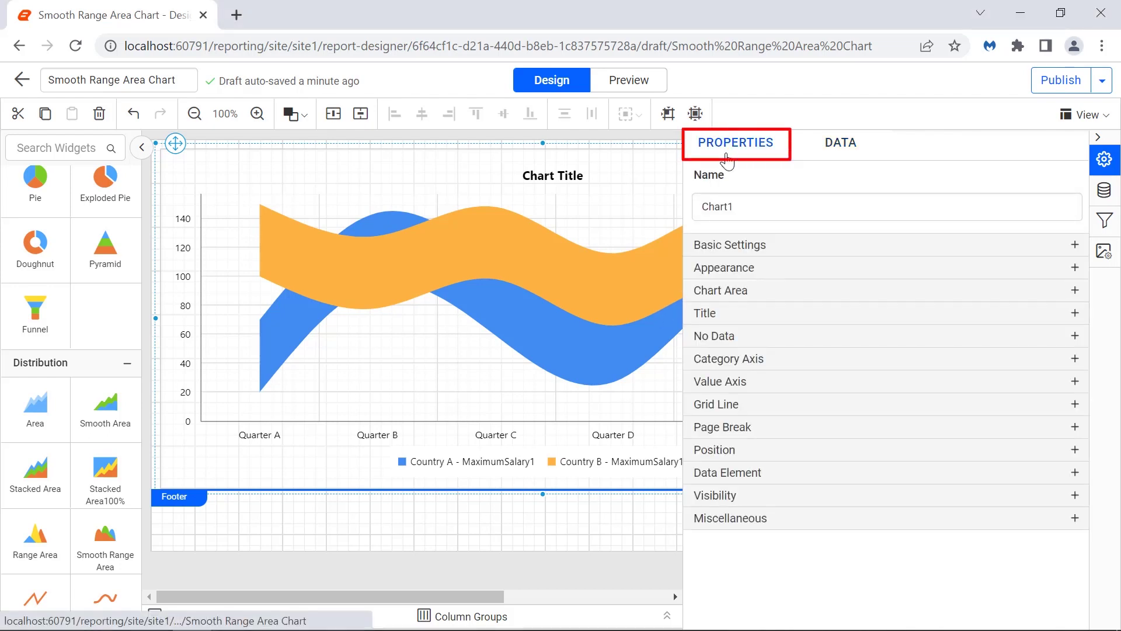
pyautogui.click(855, 245)
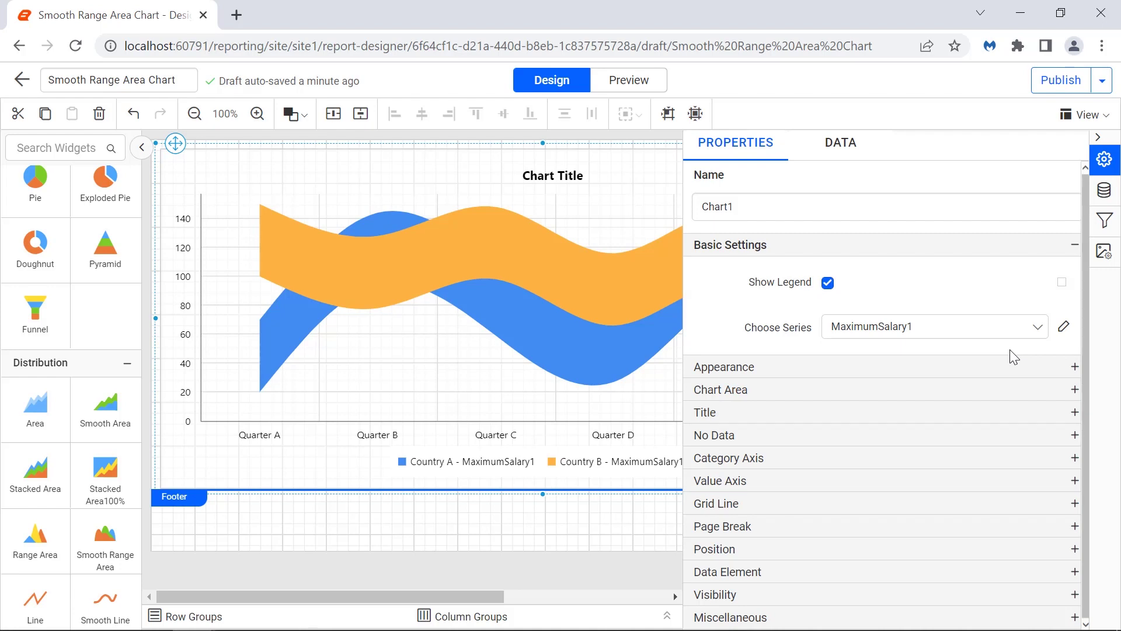
pyautogui.click(1064, 331)
pyautogui.click(1061, 519)
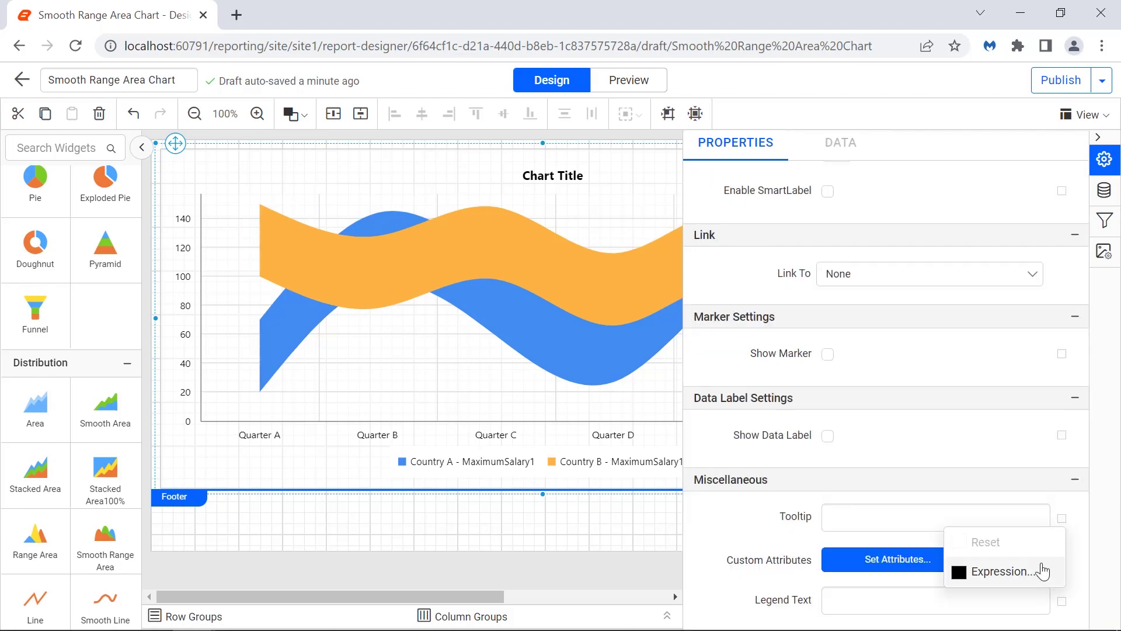
pyautogui.click(1043, 567)
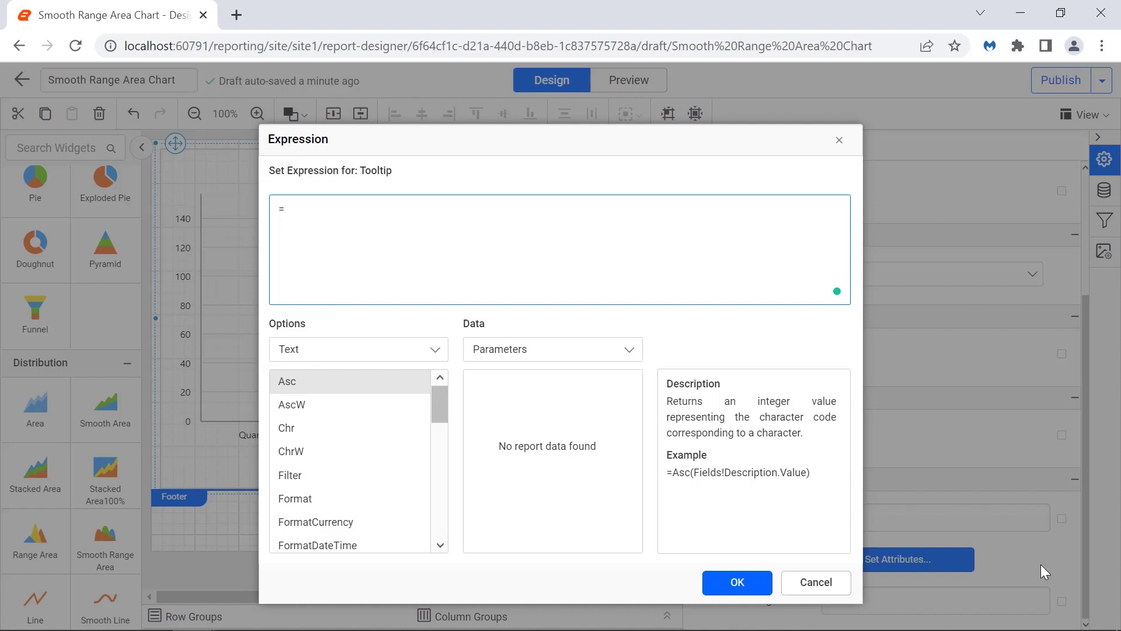
pyautogui.click(743, 280)
pyautogui.hotkey('ctrl', 'a')
pyautogui.write('="Maximum Salary: $" & Fields!MaximumSalary.Value +"<br>" + "Minimum Salary: $" & Fields!MinimumSalary.Value  + "<br>" + "Quarter: " + Fields!Quarter.Value + "<br>" + "Country: " + Fields!Country.Value')
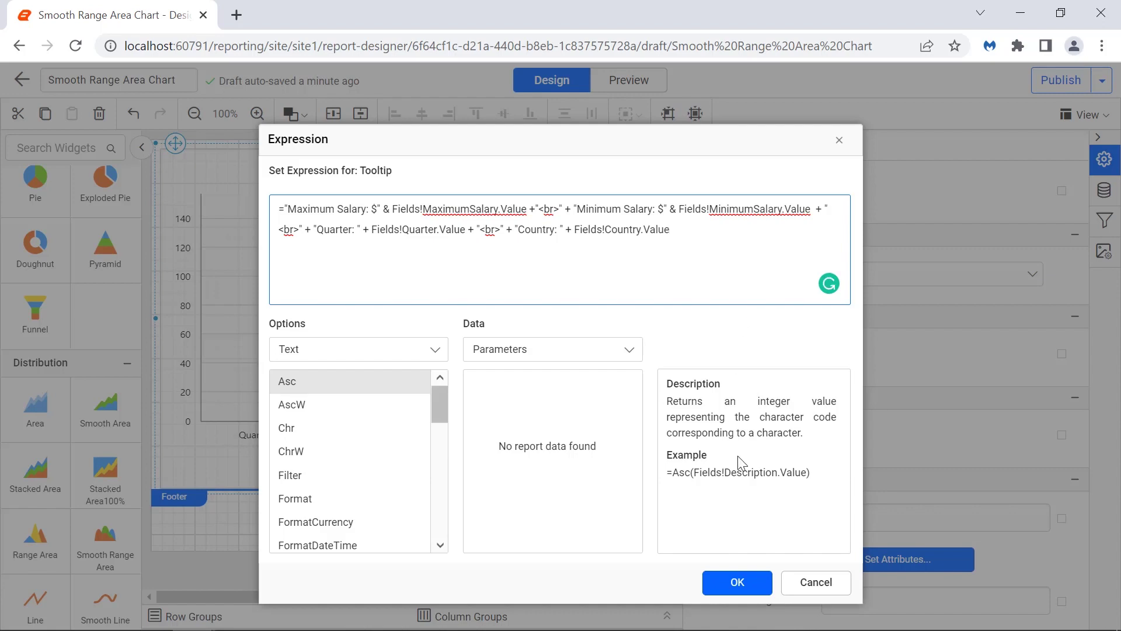
pyautogui.click(738, 583)
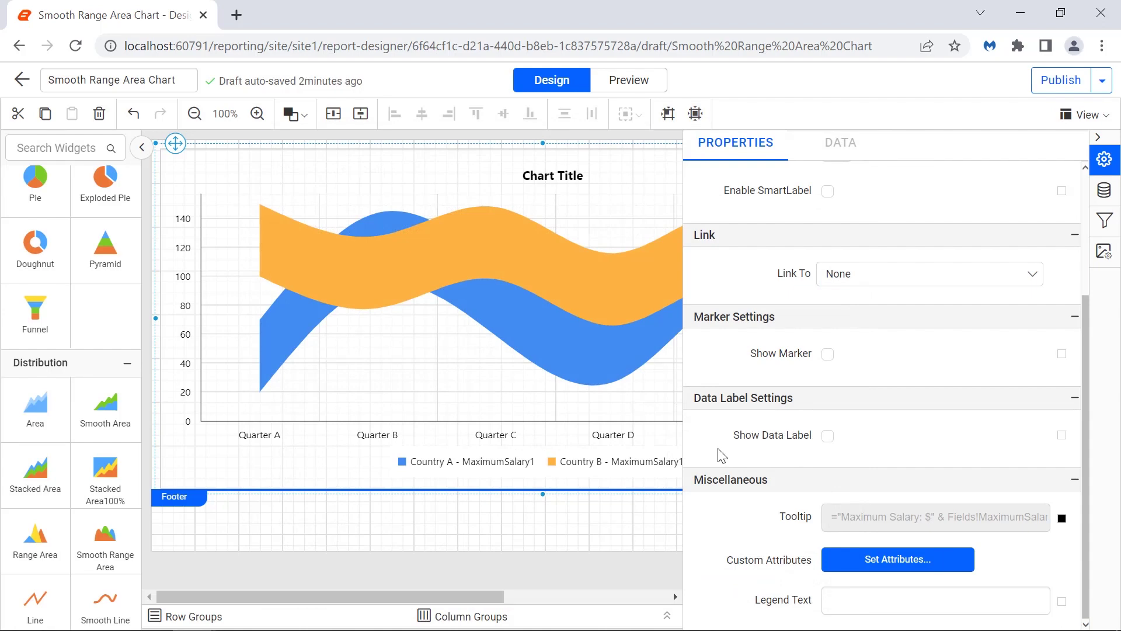
# Preview the report and examine the tooltips on the chart's country series
pyautogui.click(633, 82)
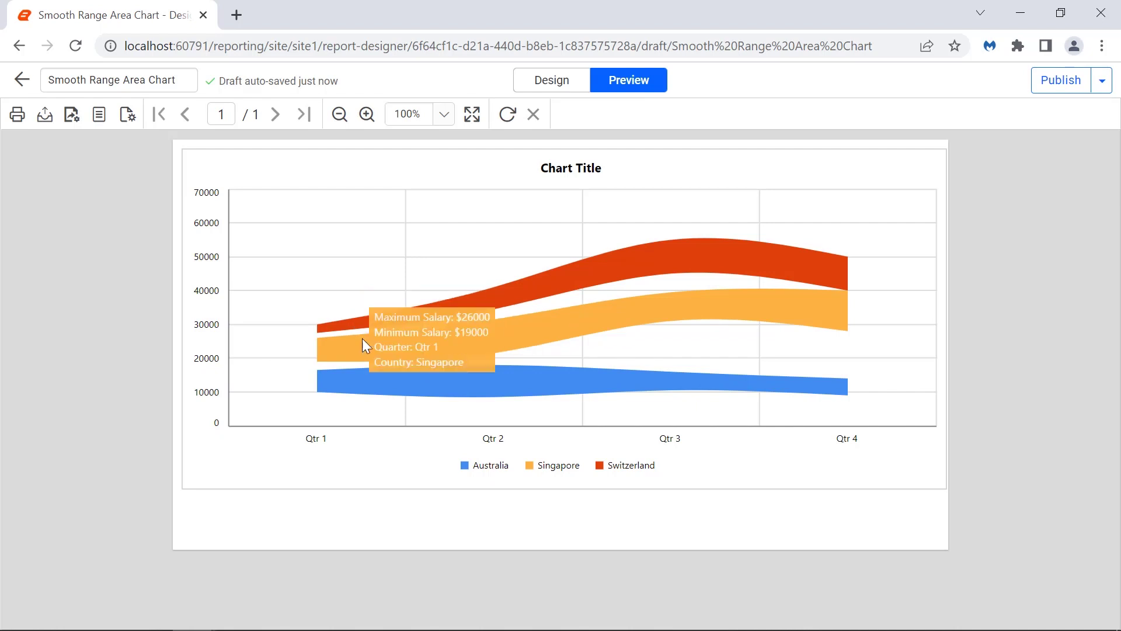
pyautogui.moveTo(495, 377)
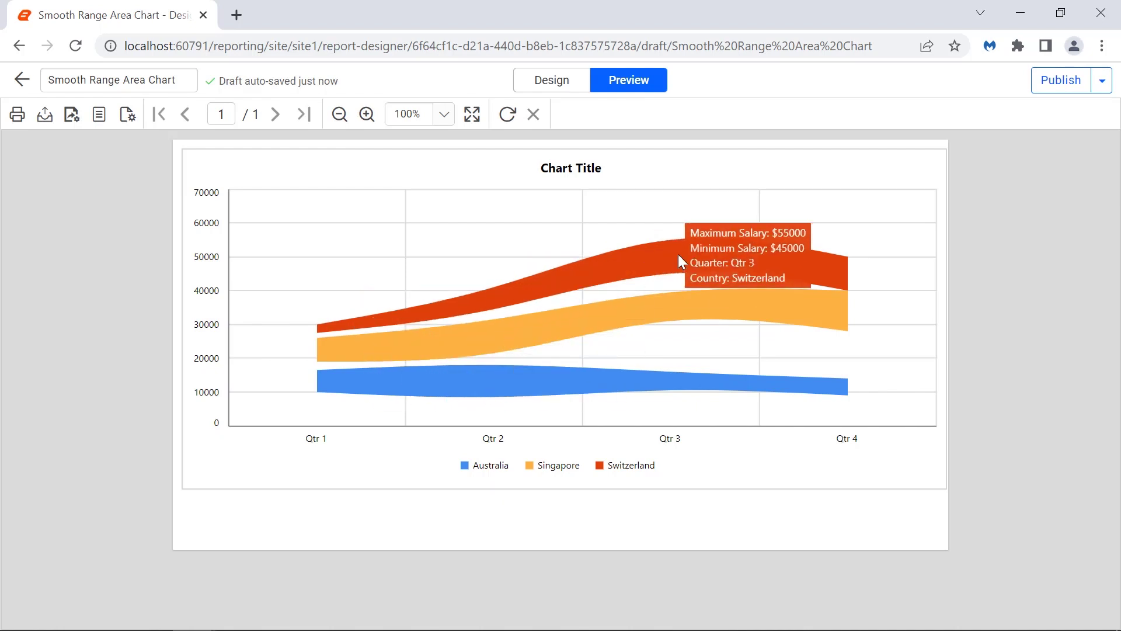
# Check the Switzerland series tooltips in the report preview and return to the report design
pyautogui.moveTo(691, 380)
pyautogui.moveTo(815, 268)
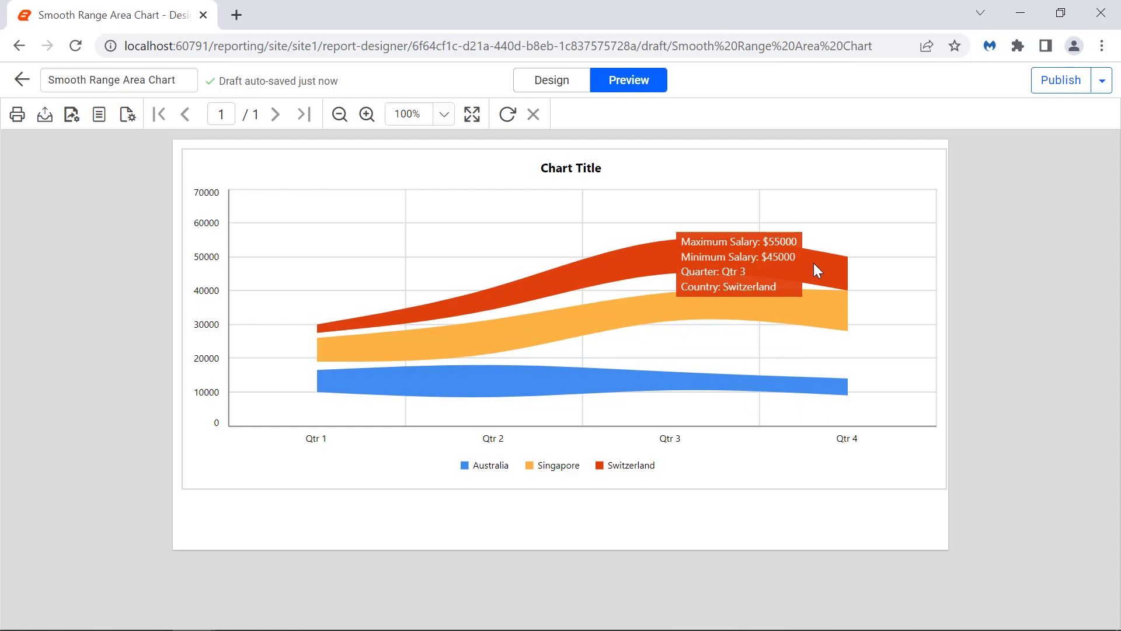
pyautogui.click(578, 87)
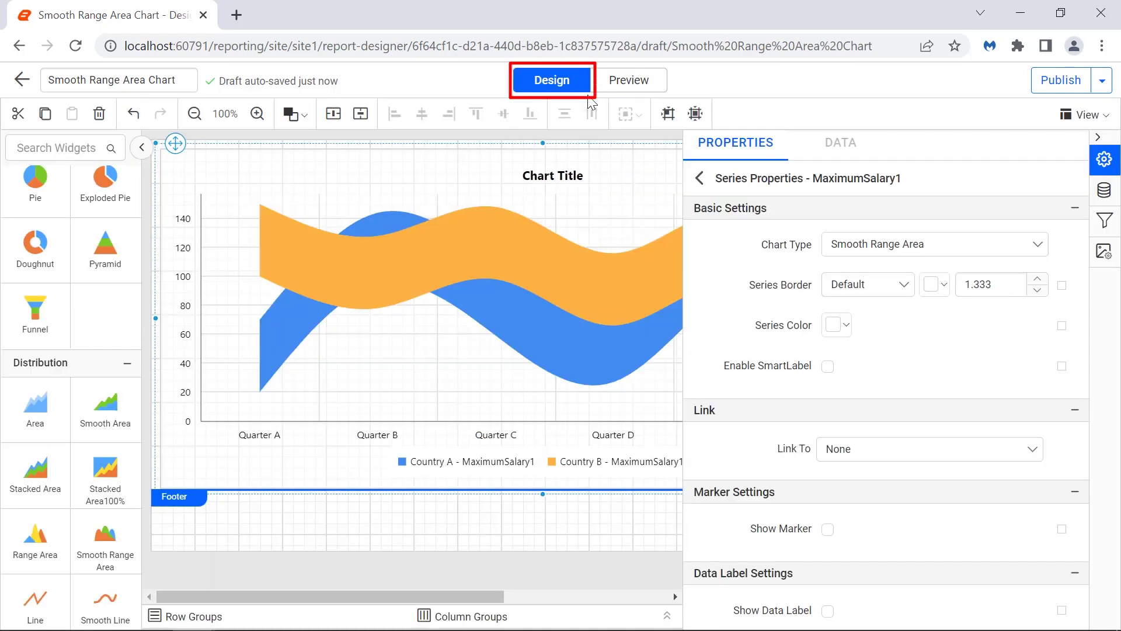
# Set the chart's border to Double style in black with a width of 1.833
pyautogui.click(700, 179)
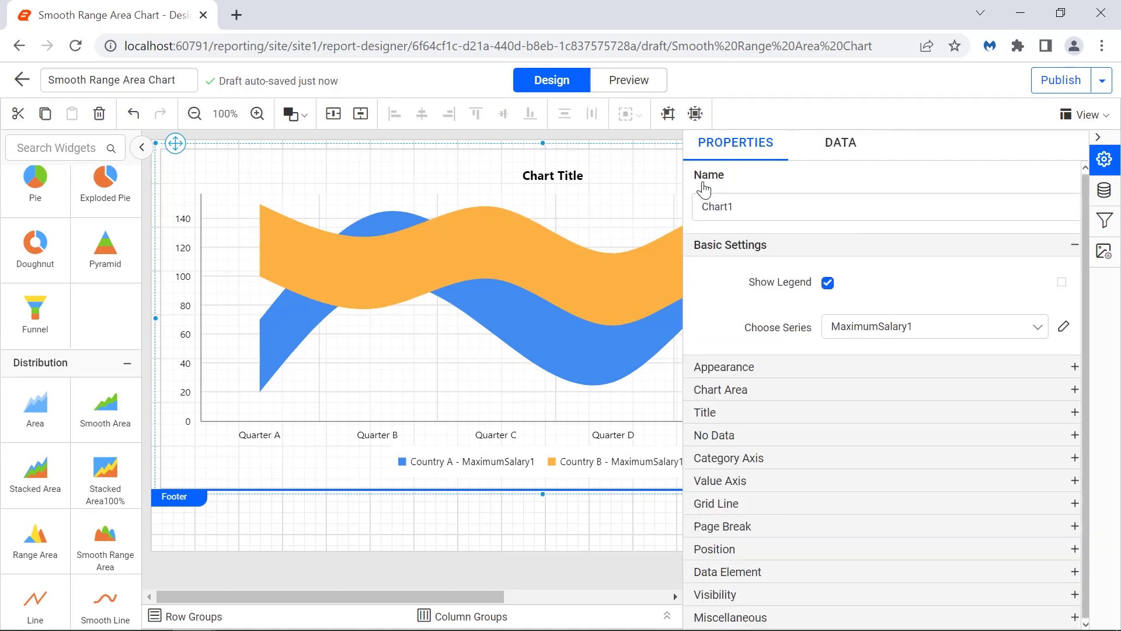
pyautogui.click(887, 366)
pyautogui.click(869, 304)
pyautogui.click(879, 375)
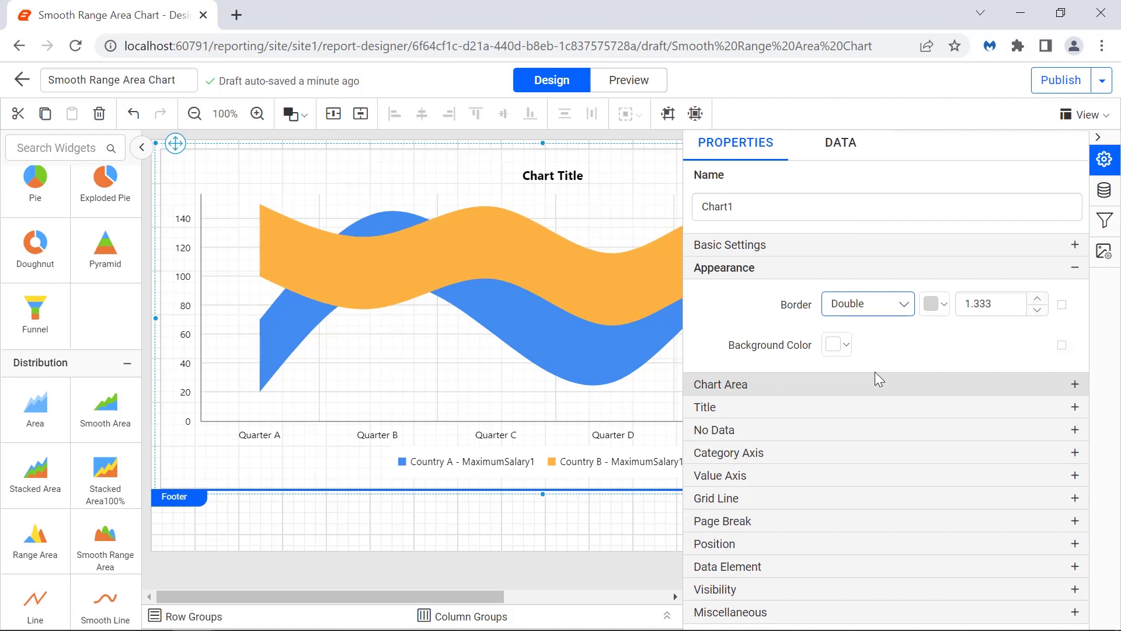
pyautogui.click(934, 304)
pyautogui.click(1028, 550)
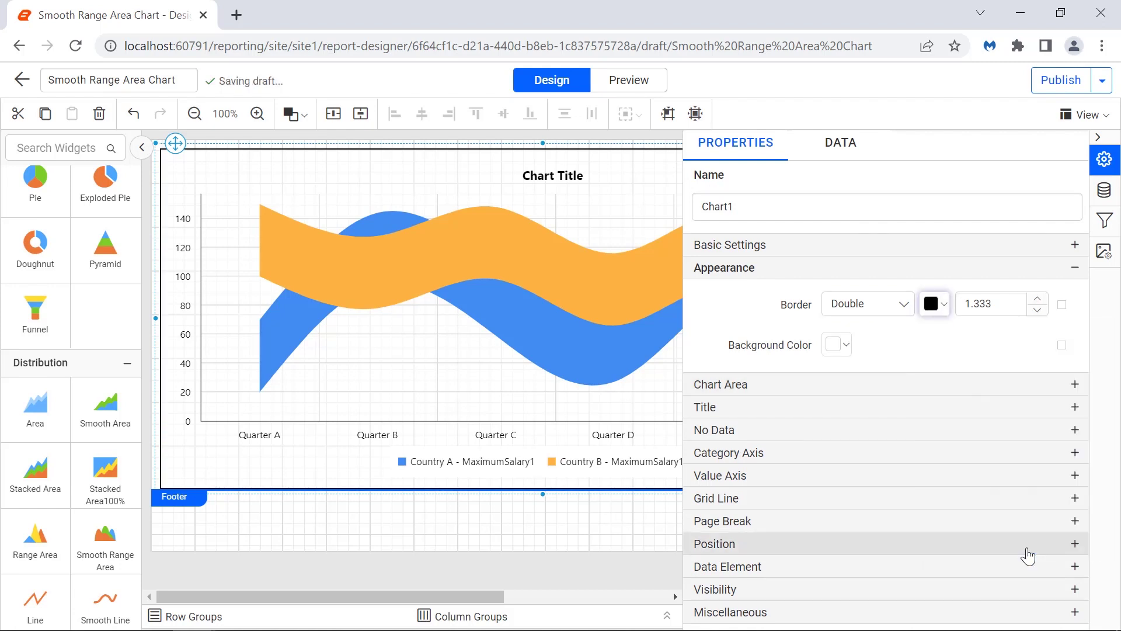
pyautogui.click(979, 304)
pyautogui.press('BackSpace')
pyautogui.write('8')
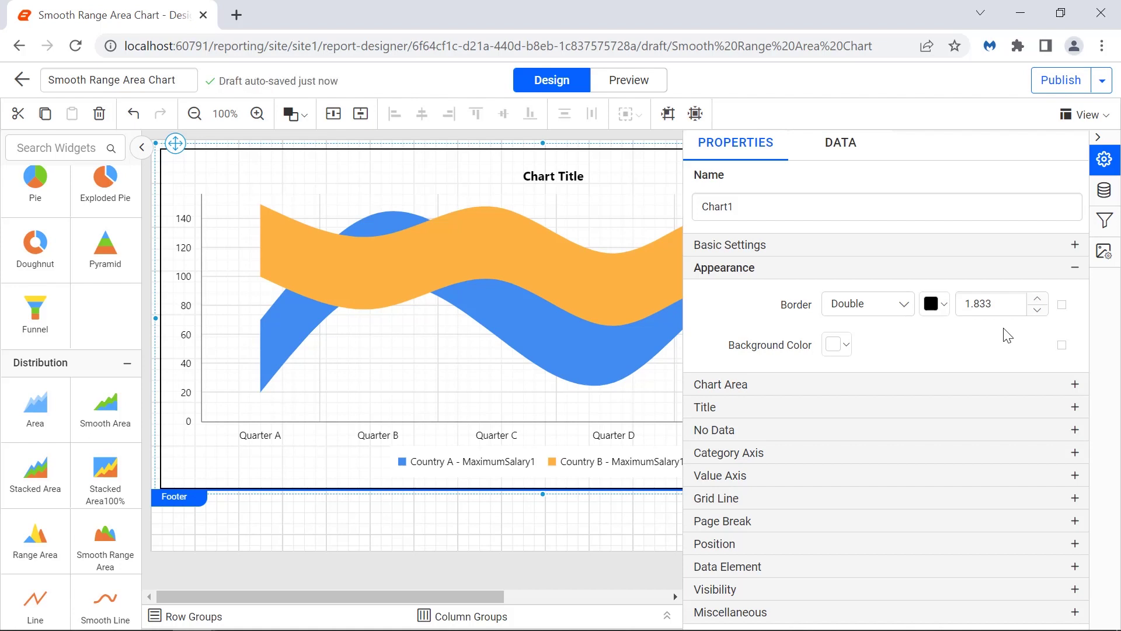
# Show the chart area border and make it black with a width of 2
pyautogui.click(876, 383)
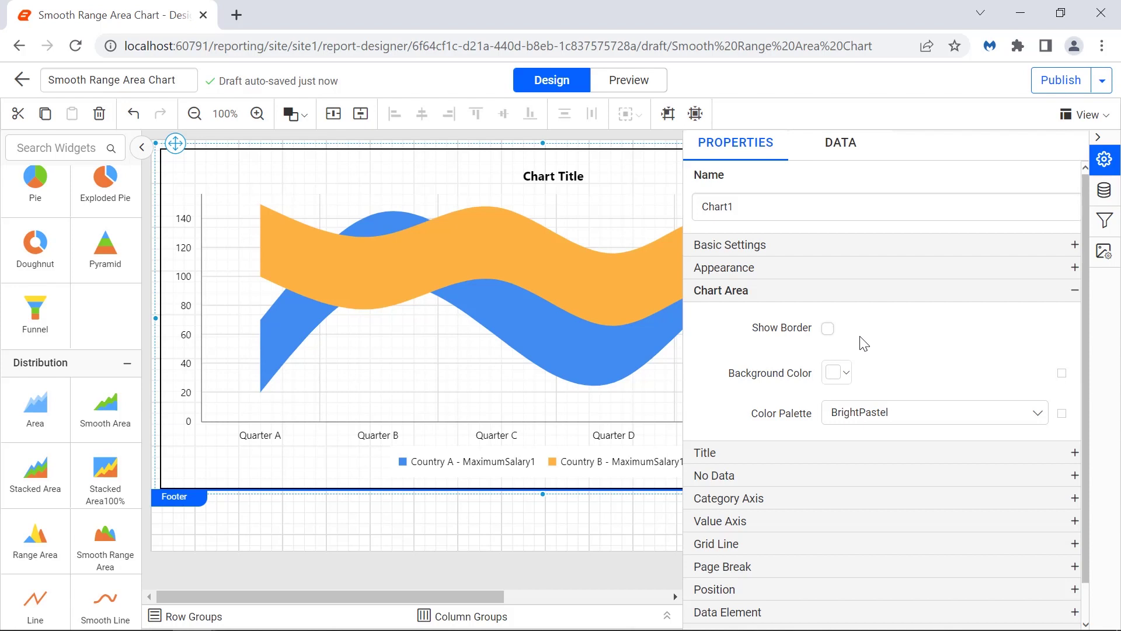
pyautogui.click(828, 328)
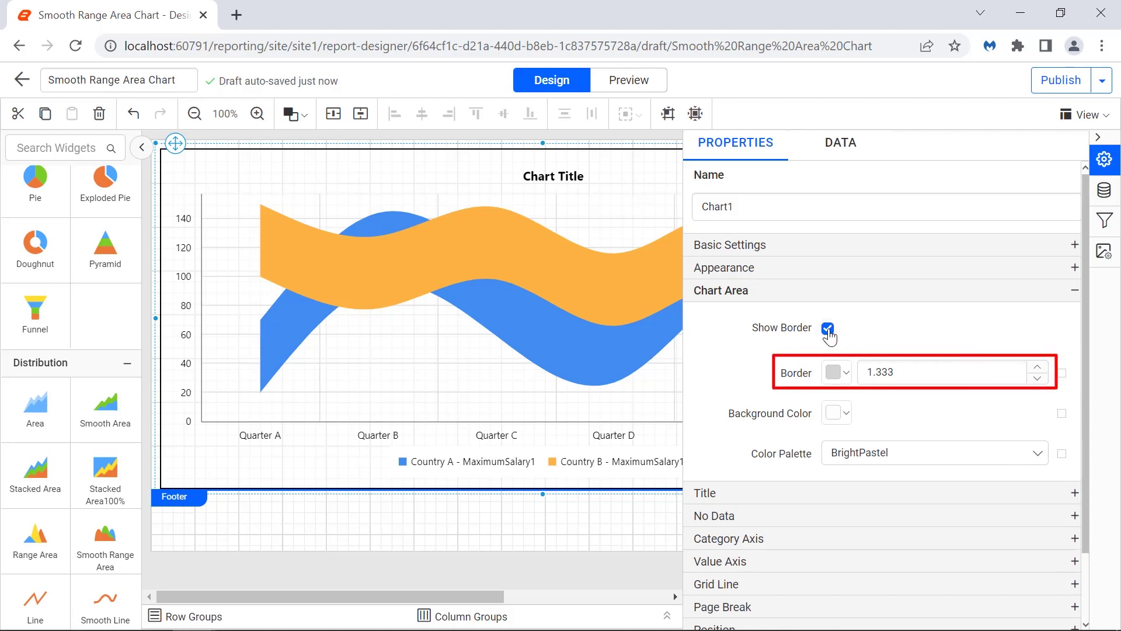
pyautogui.click(840, 372)
pyautogui.click(838, 234)
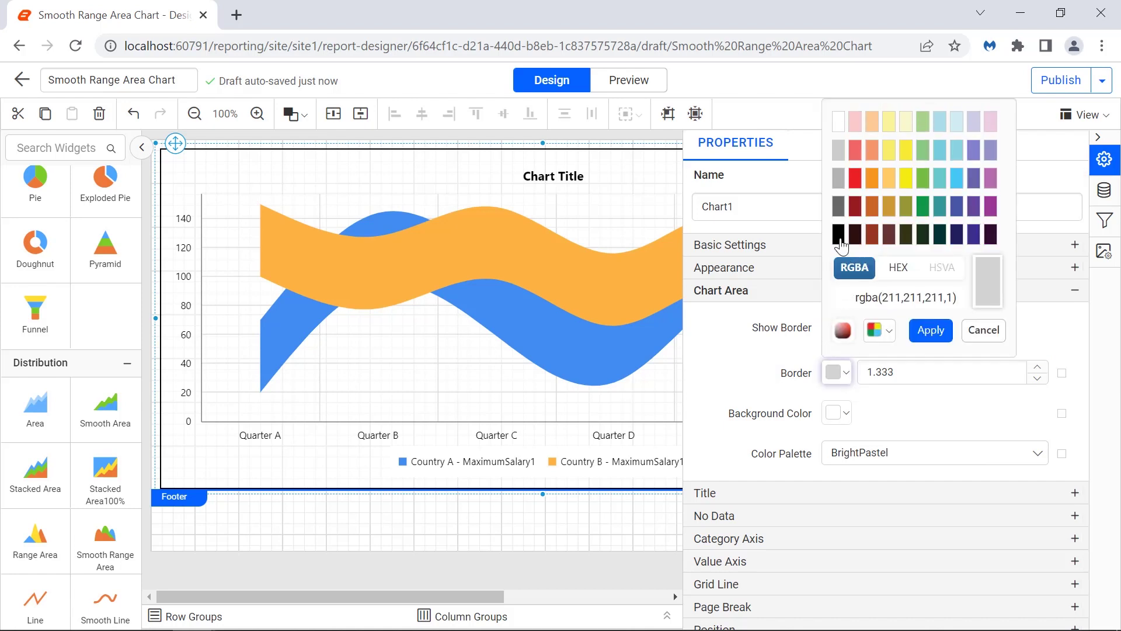
pyautogui.click(921, 331)
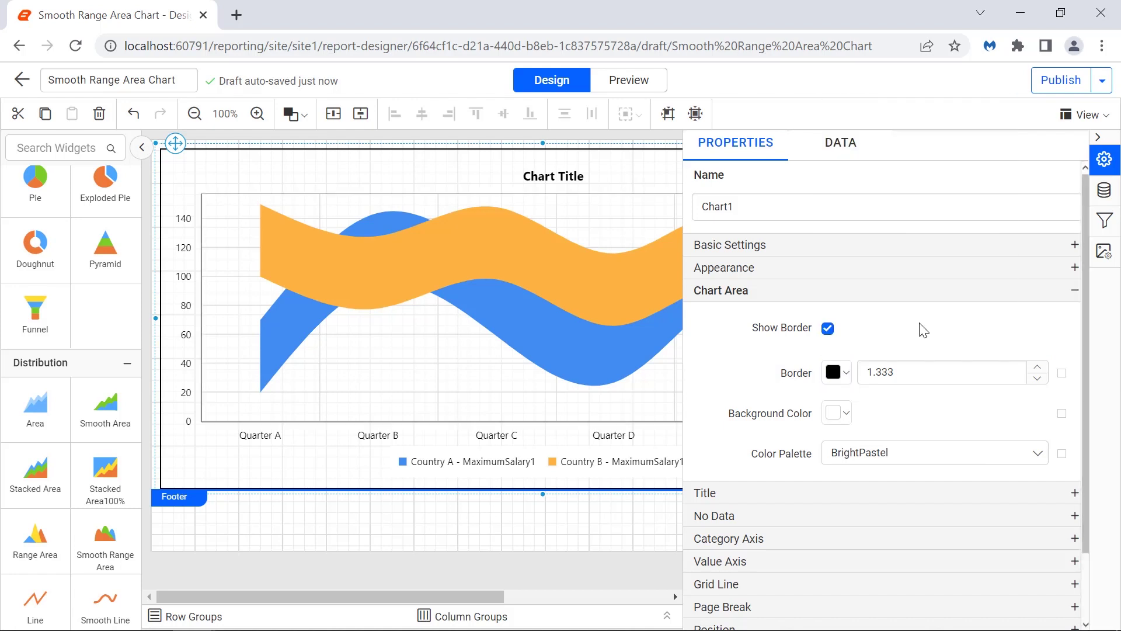
pyautogui.doubleClick(906, 372)
pyautogui.write('2')
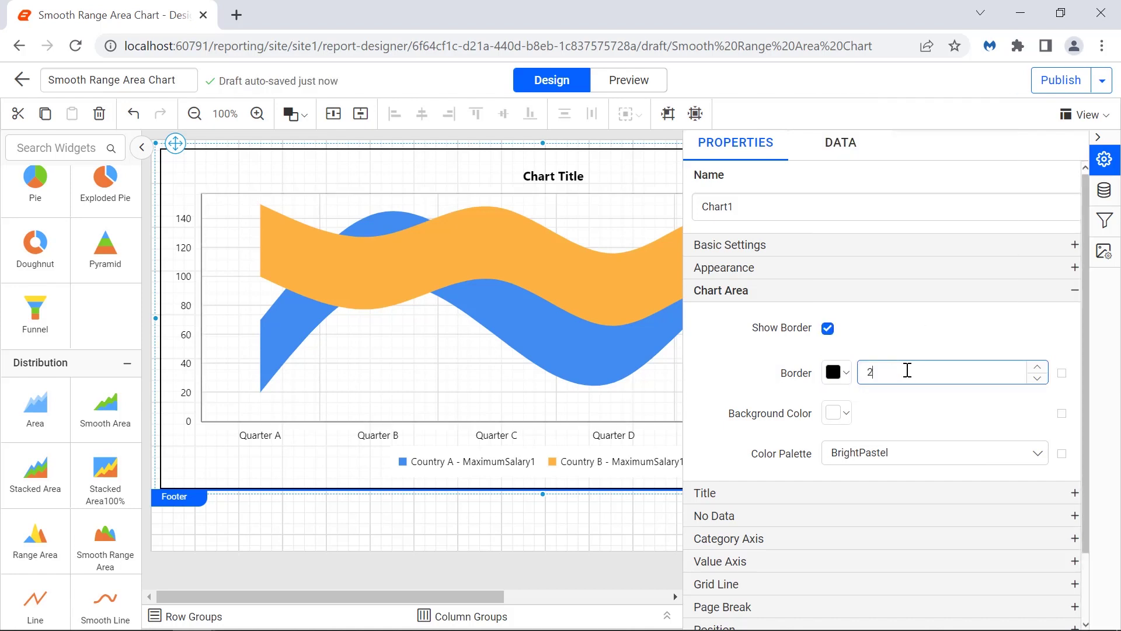
pyautogui.click(908, 395)
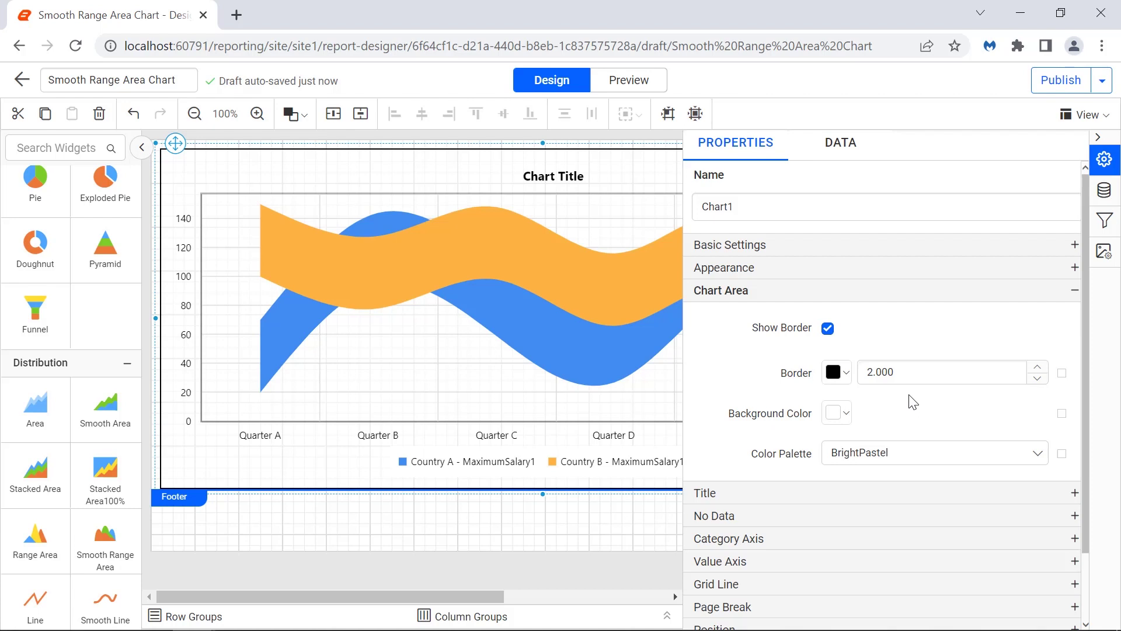
# Switch the chart area's color palette to Custom and add dark navy as the first custom color
pyautogui.click(908, 455)
pyautogui.scroll(-2, 905, 543)
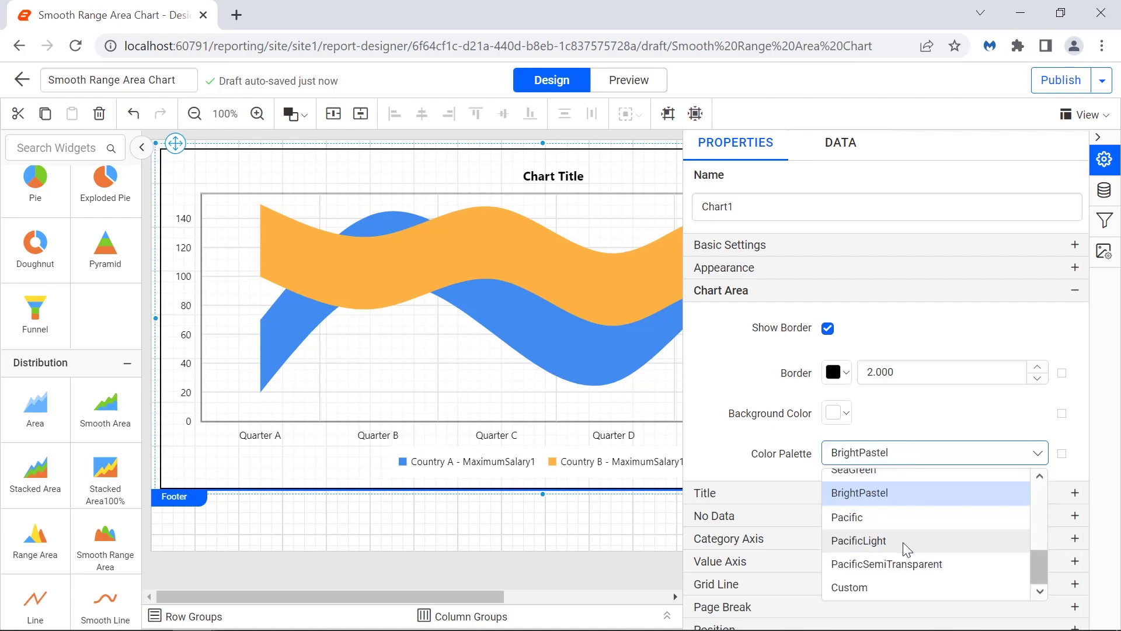
pyautogui.click(900, 587)
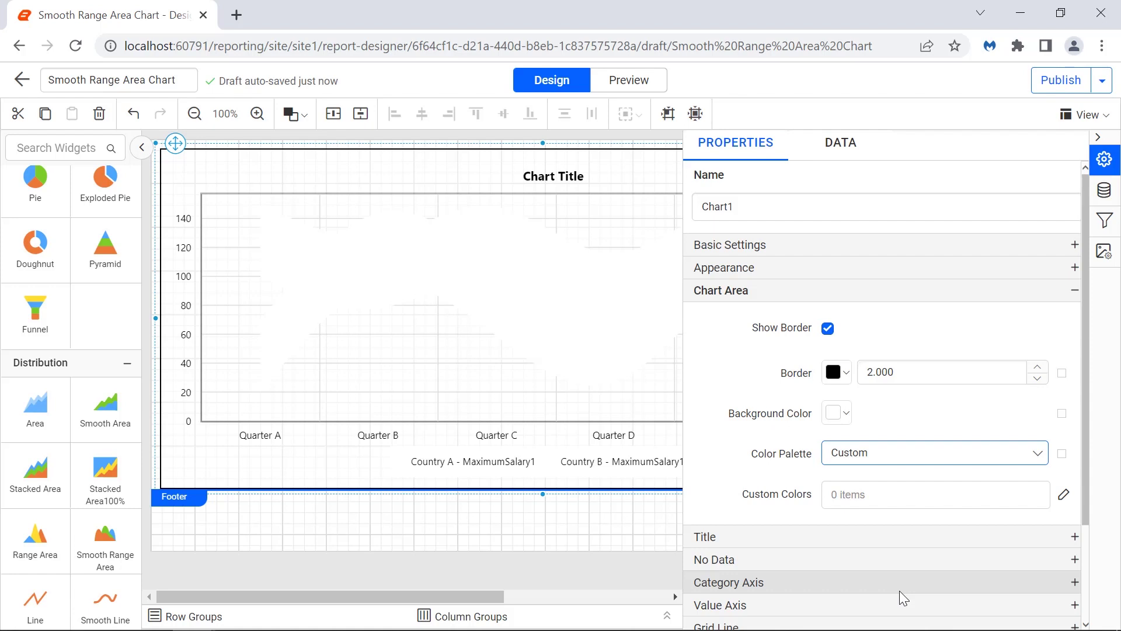
pyautogui.click(1062, 500)
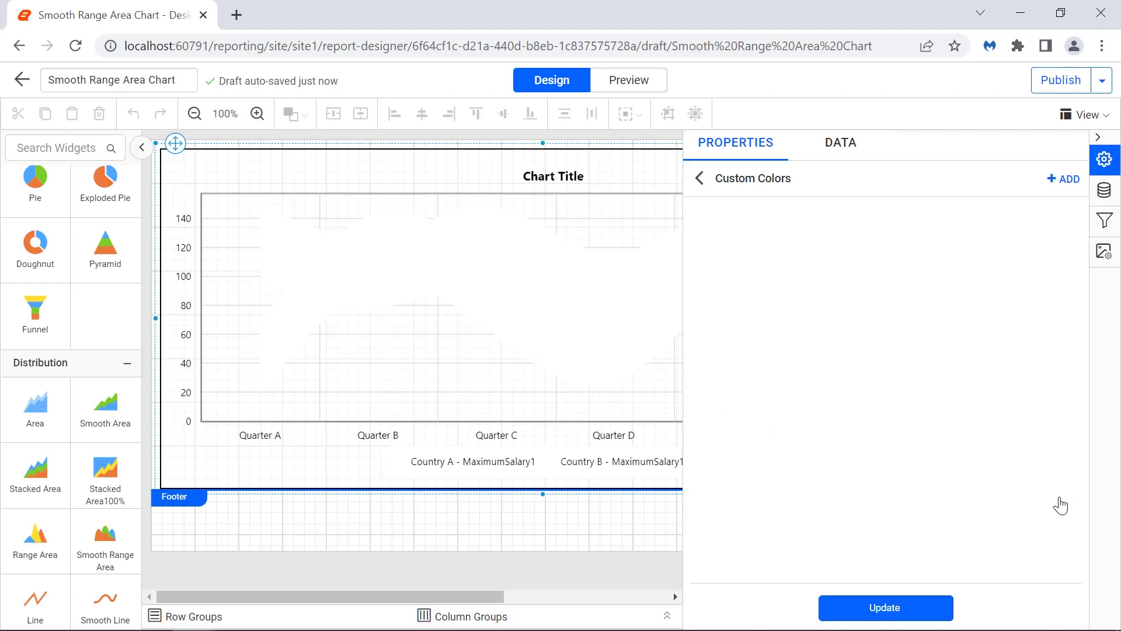
pyautogui.click(1065, 180)
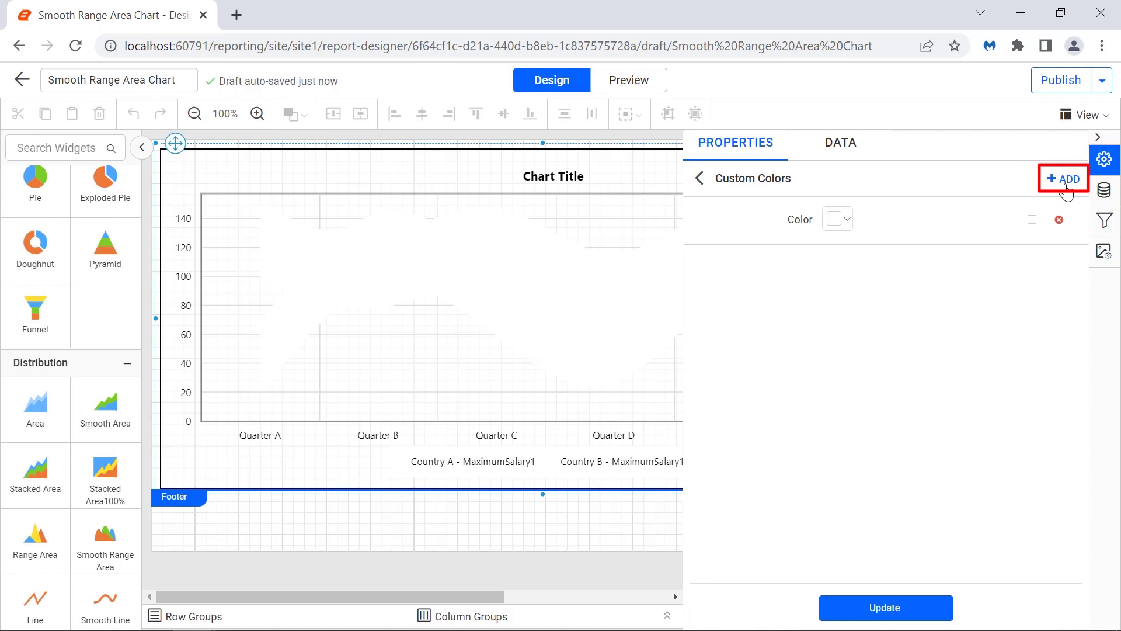
pyautogui.click(837, 219)
pyautogui.click(907, 365)
pyautogui.click(932, 467)
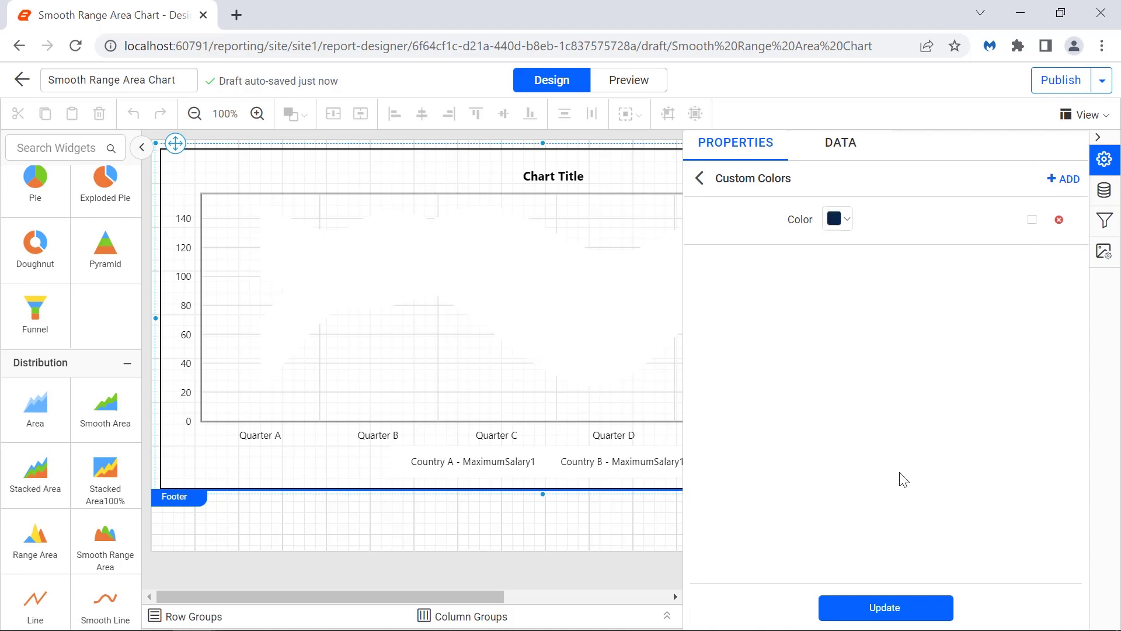
# Add coral red and turquoise as the second and third custom colors and update the chart with them
pyautogui.click(1062, 179)
pyautogui.click(838, 267)
pyautogui.click(862, 378)
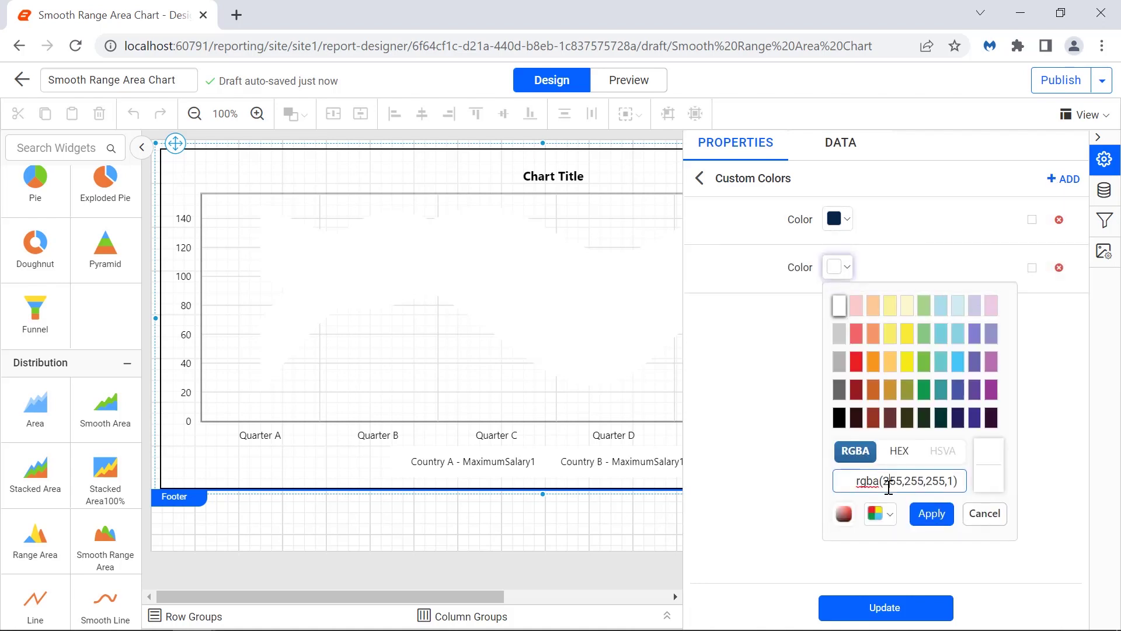
pyautogui.click(929, 513)
pyautogui.click(1063, 178)
pyautogui.click(838, 315)
pyautogui.click(960, 380)
pyautogui.click(929, 561)
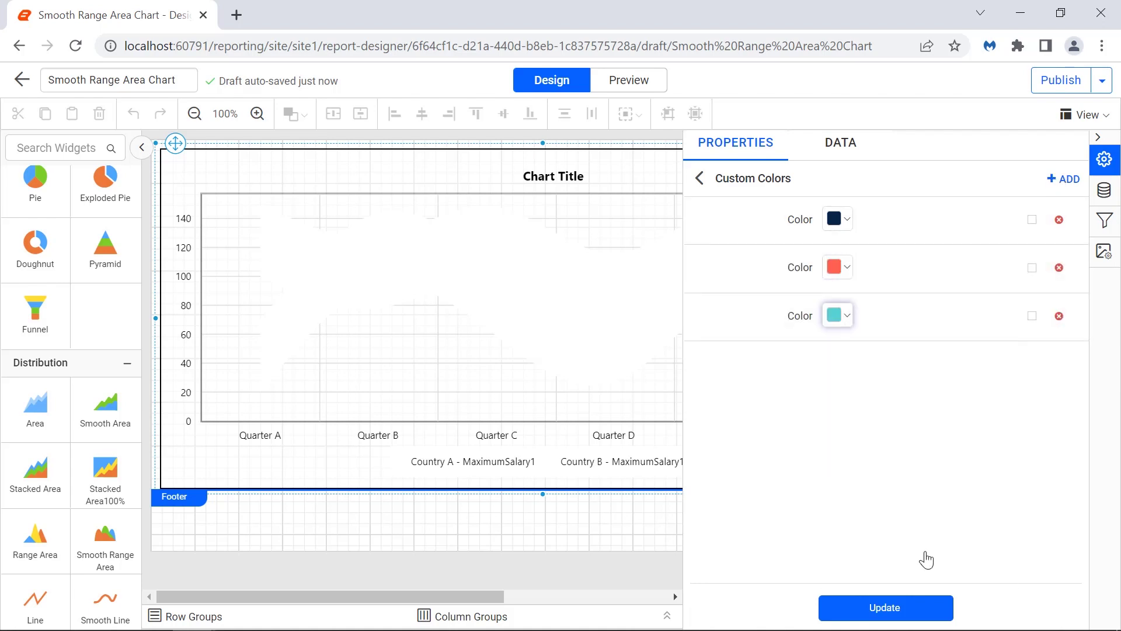
pyautogui.click(916, 606)
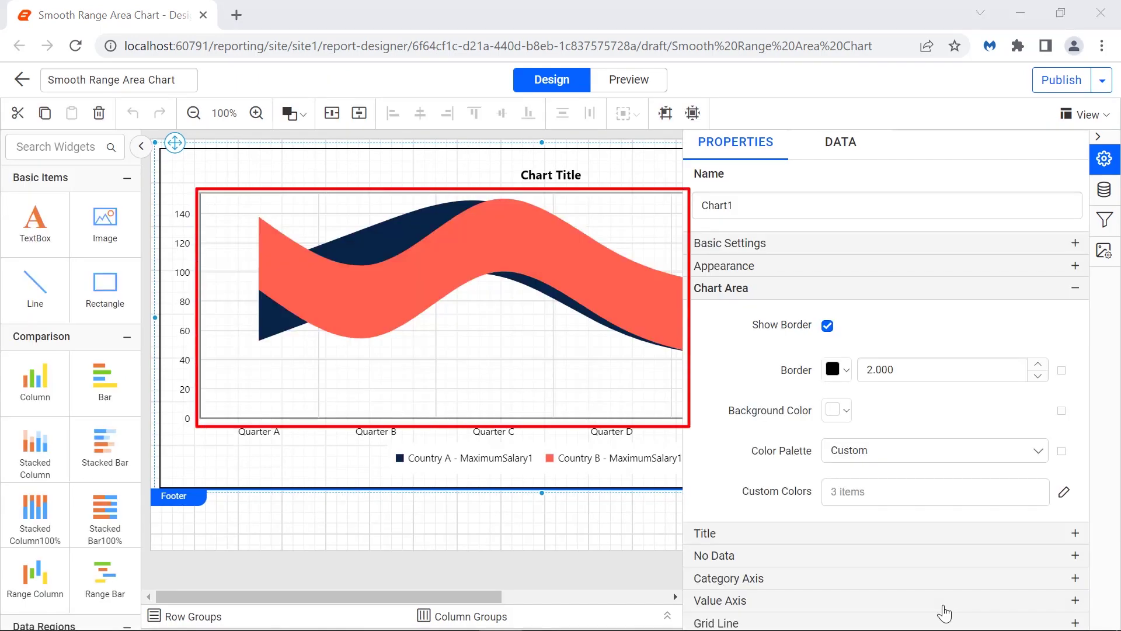
# Set the chart's title text to "Salary Range for Each Quarter"
pyautogui.click(993, 532)
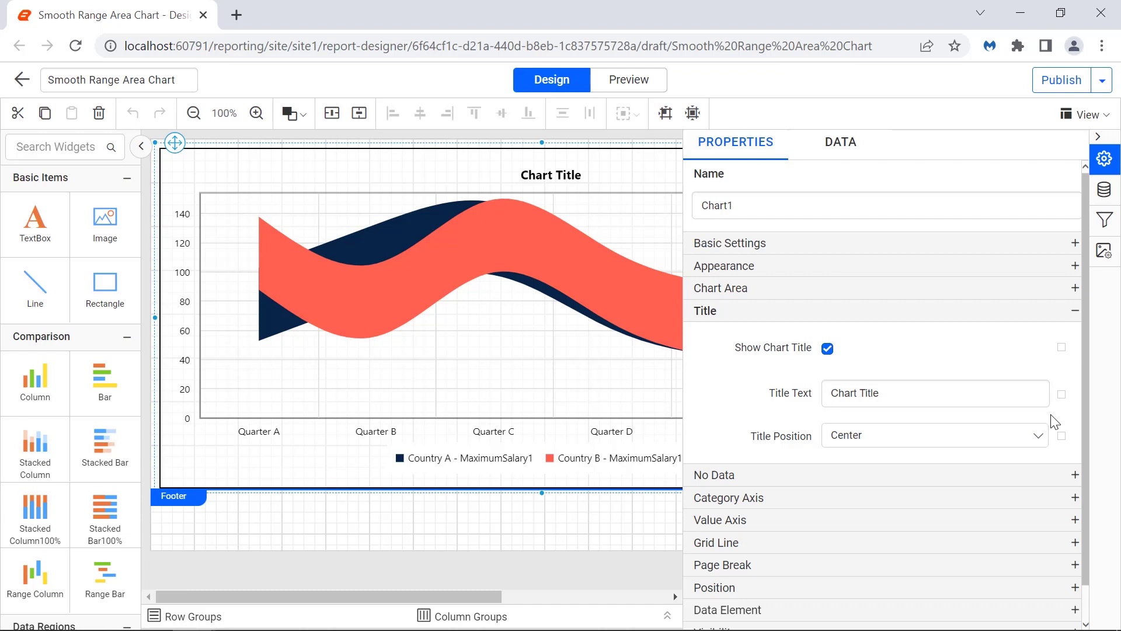
pyautogui.click(1036, 396)
pyautogui.hotkey('ctrl', 'a')
pyautogui.write('Salary ')
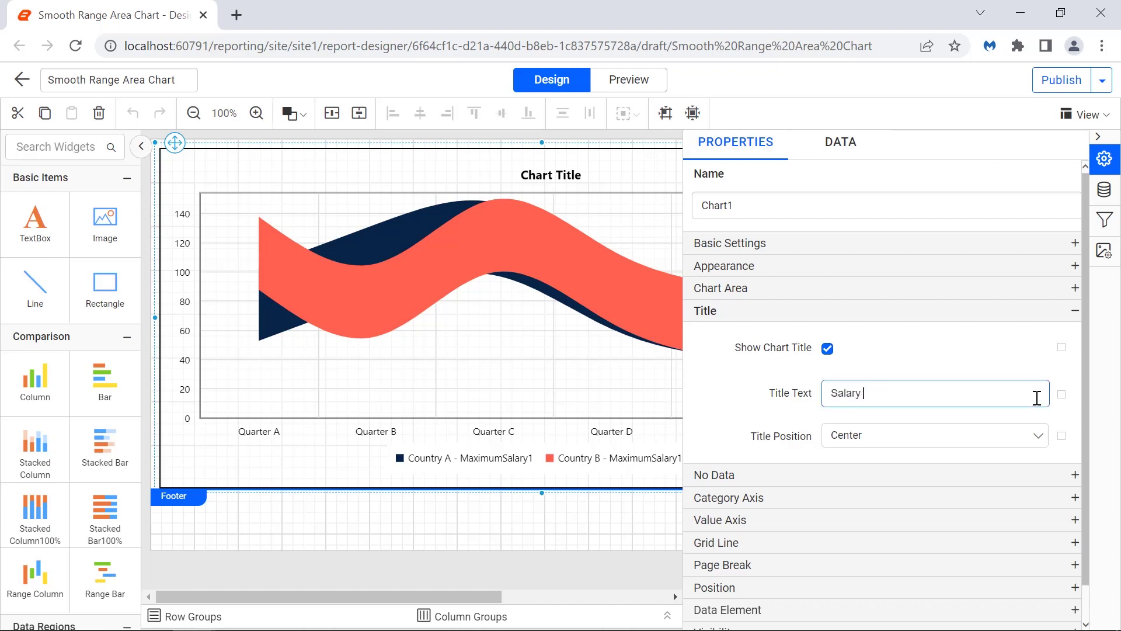
pyautogui.write('Range for Each Quarter')
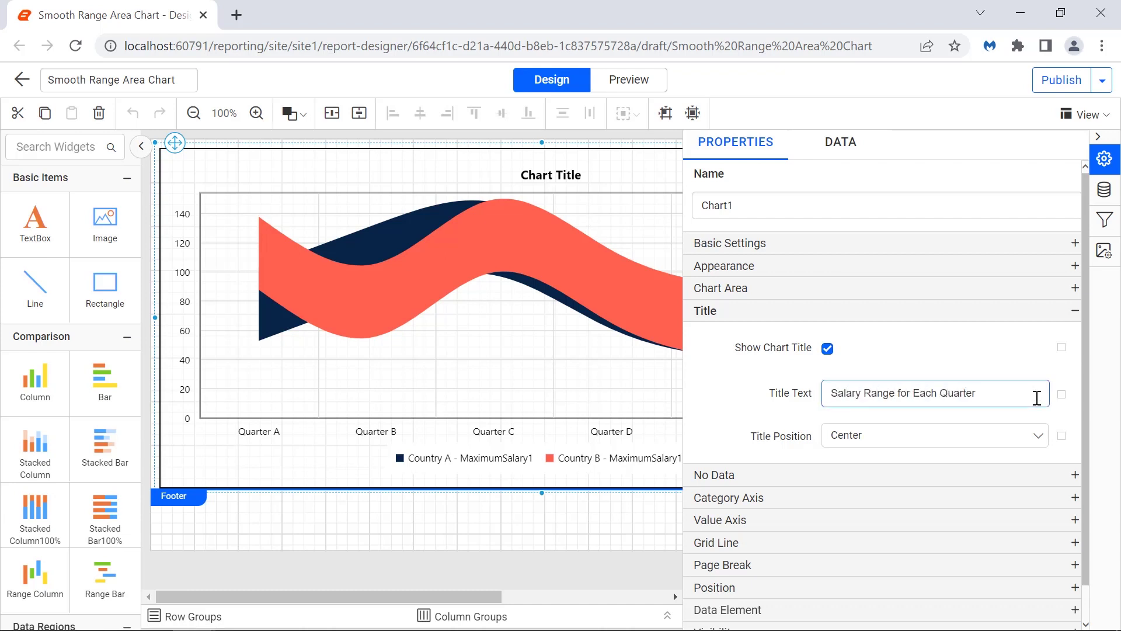
pyautogui.click(1038, 419)
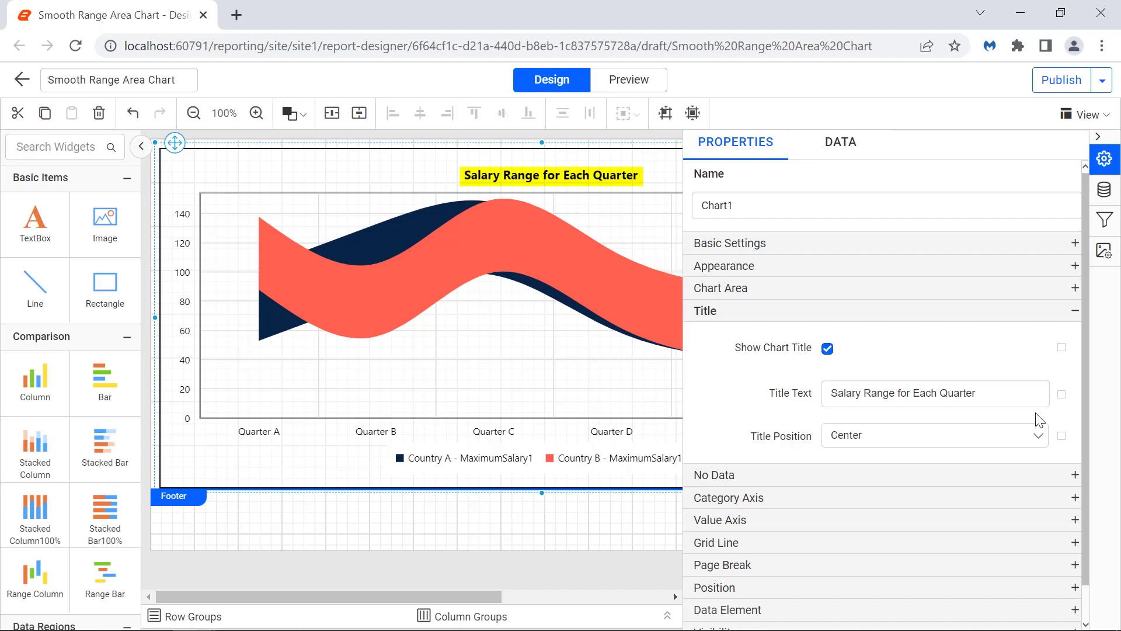
# Set the chart's no-data message to "No Data to Display"
pyautogui.click(1048, 473)
pyautogui.click(1040, 451)
pyautogui.write('No D')
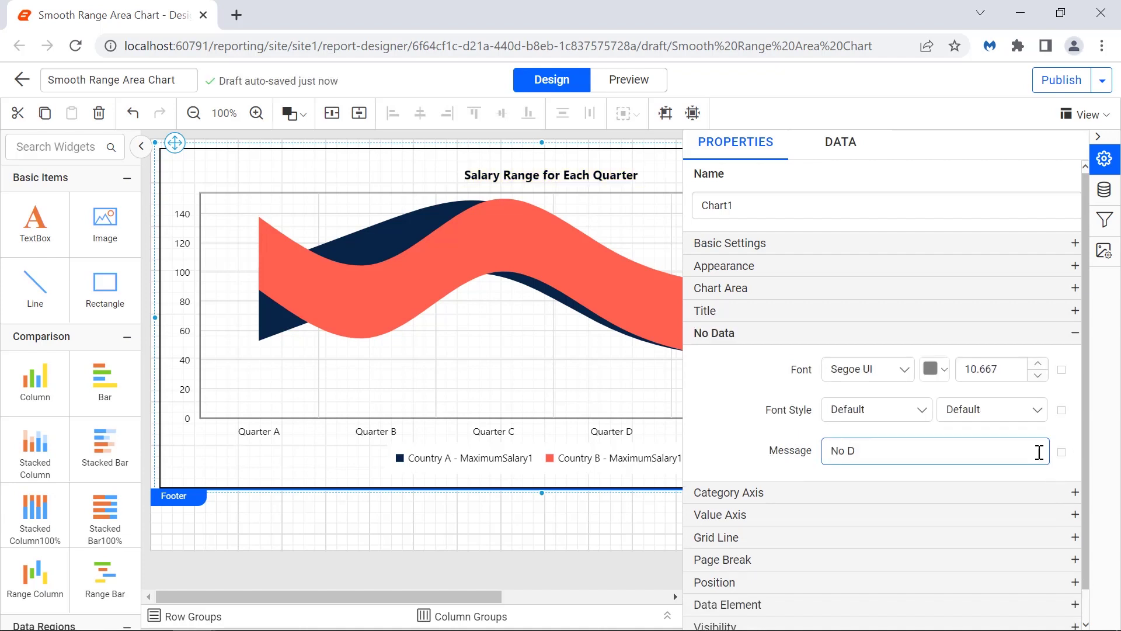
pyautogui.write('ata to Display')
pyautogui.click(1037, 474)
# Set the category axis title to "Quarters"
pyautogui.click(1037, 484)
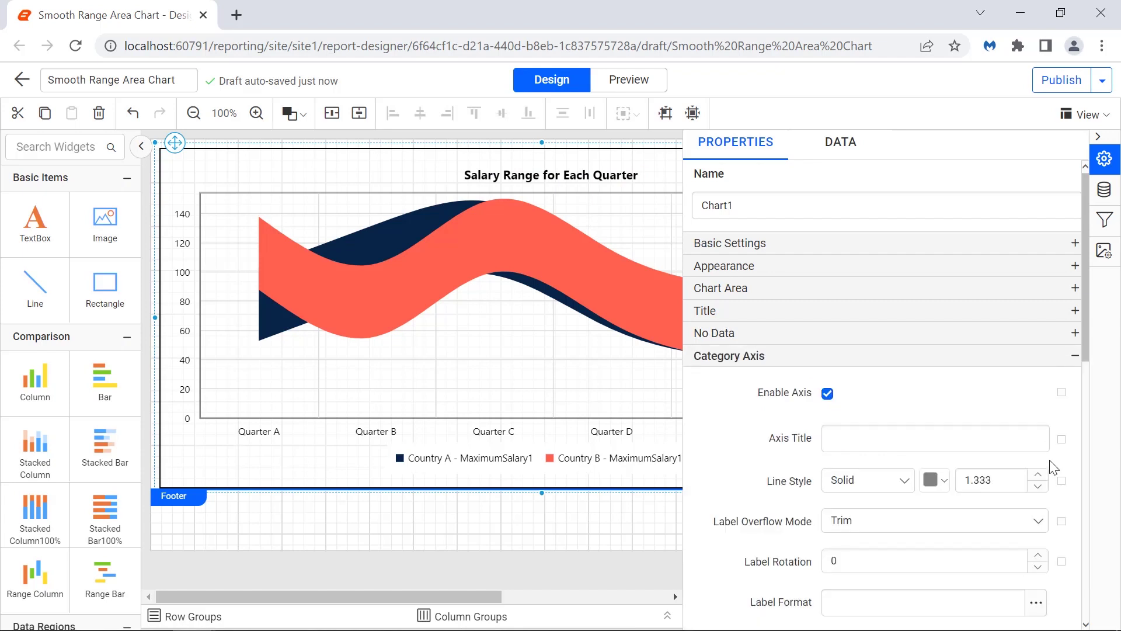
pyautogui.click(1037, 441)
pyautogui.write('Quarters')
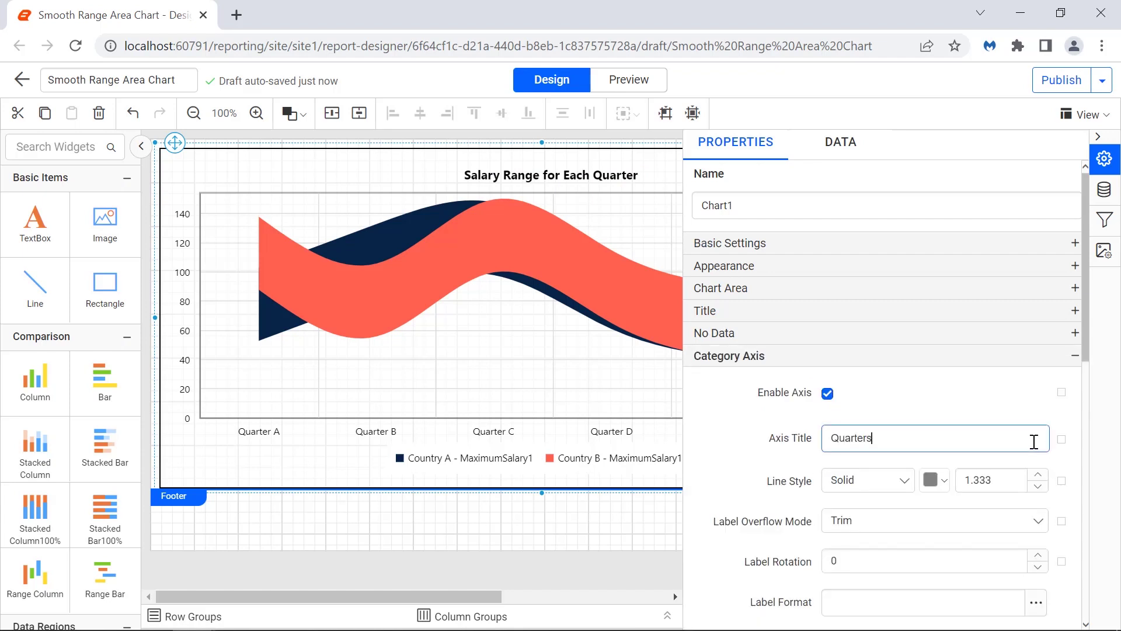
pyautogui.click(1033, 460)
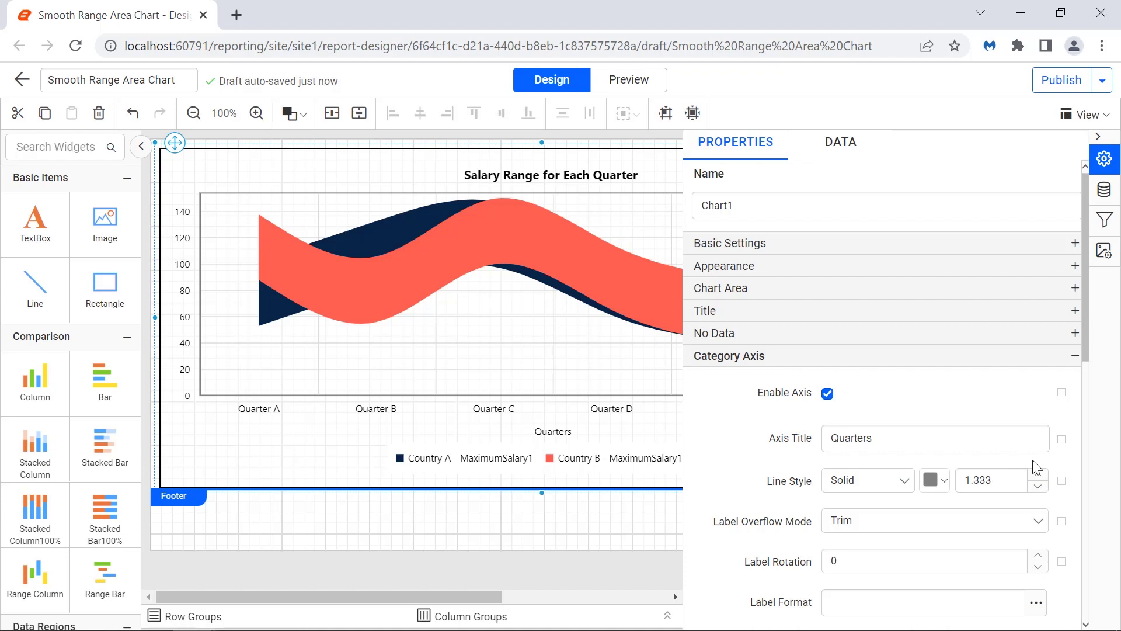
# Format the category axis title with font size 13 and bold weight
pyautogui.click(1062, 440)
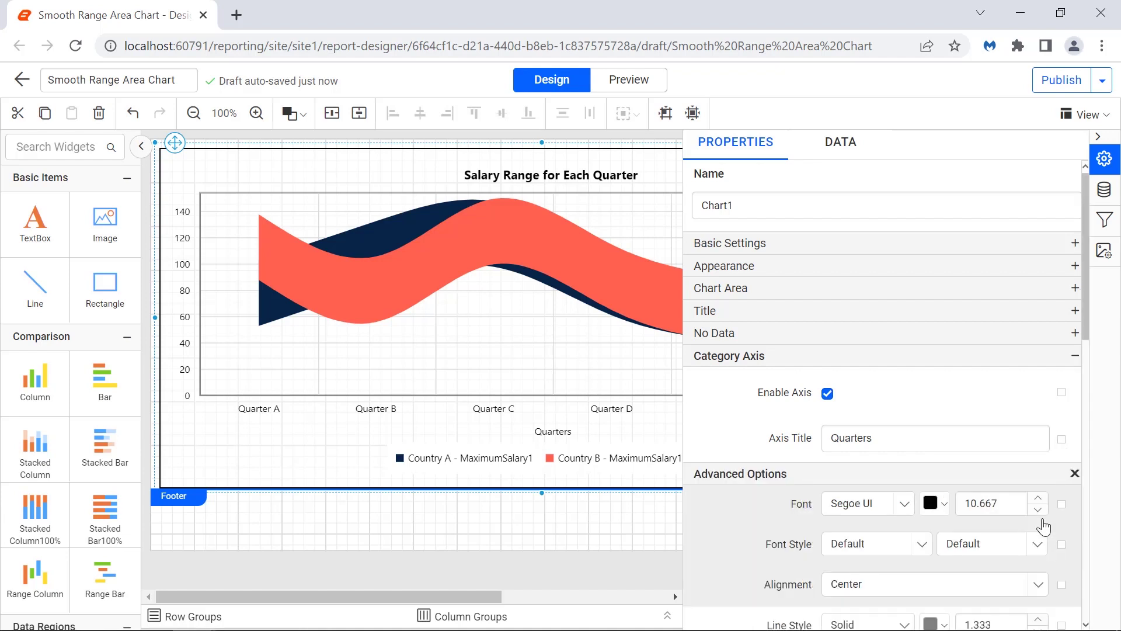
pyautogui.doubleClick(981, 503)
pyautogui.write('13')
pyautogui.press('Return')
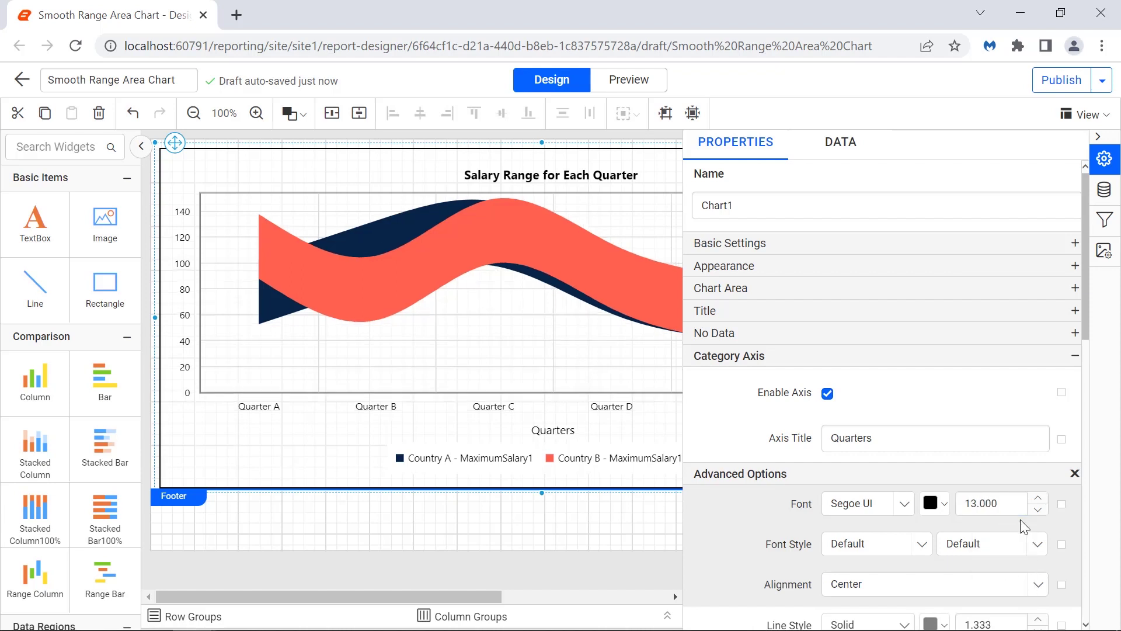
pyautogui.click(1021, 534)
pyautogui.click(1018, 523)
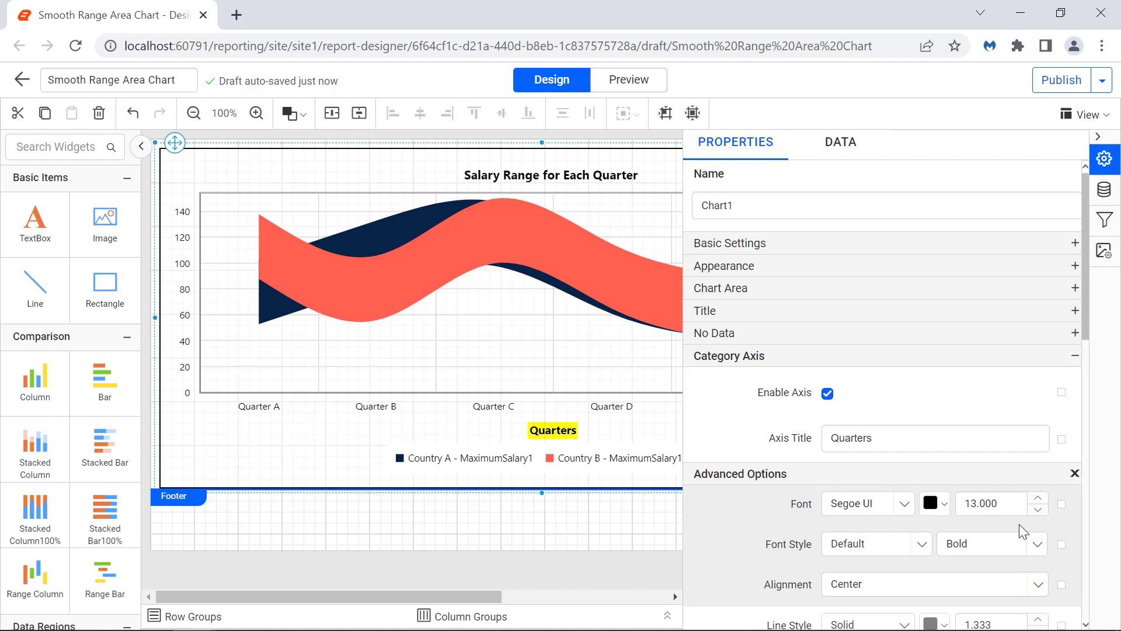
pyautogui.click(1075, 473)
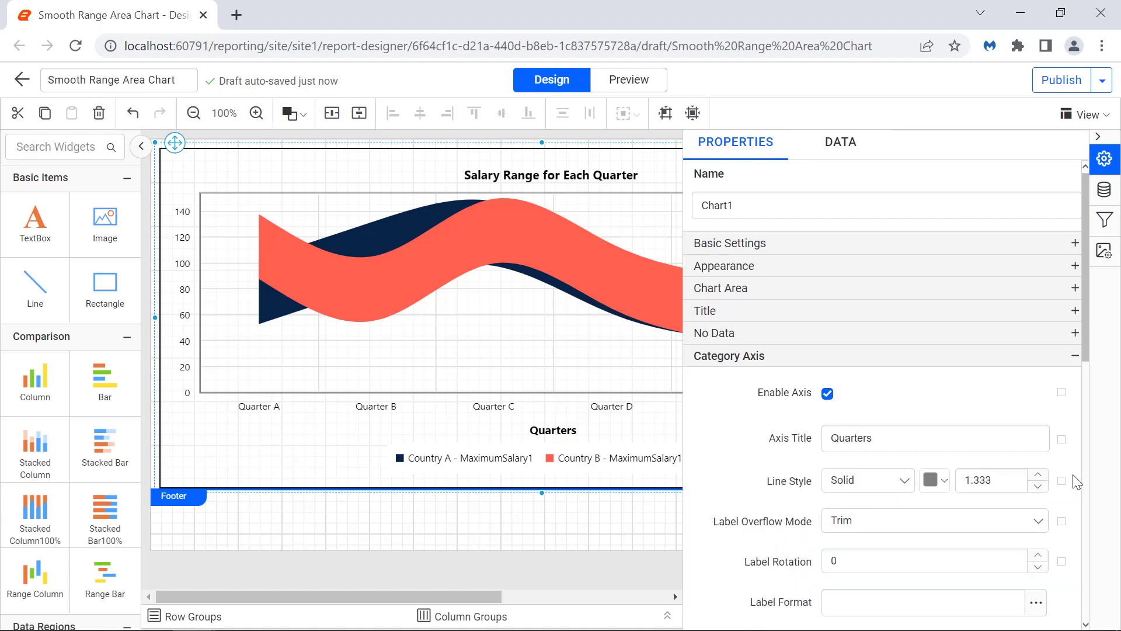
# Set the value axis title to "Amount"
pyautogui.scroll(-5, 1051, 485)
pyautogui.click(1023, 464)
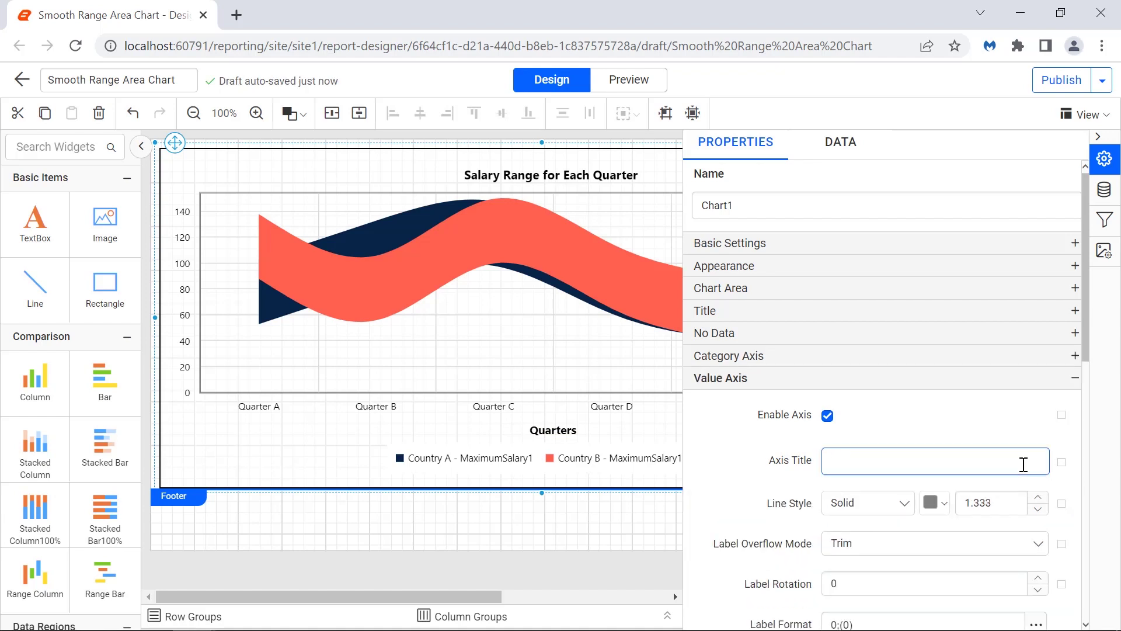
pyautogui.write('Amount')
pyautogui.click(1025, 490)
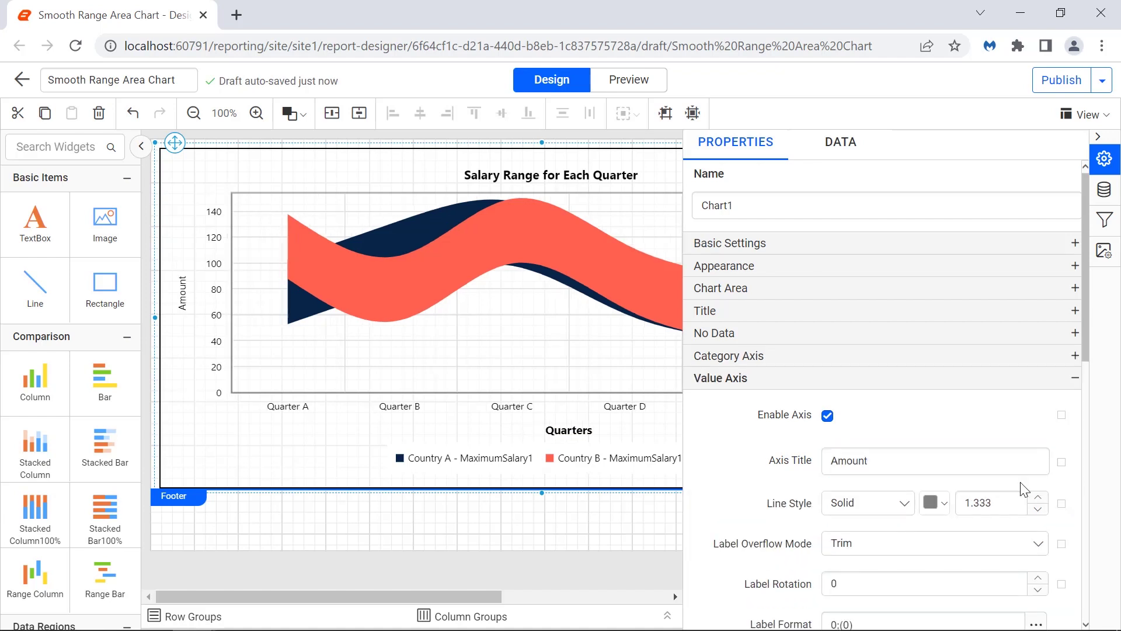
# Set the value axis title's font size to 13
pyautogui.click(1061, 462)
pyautogui.tripleClick(1016, 528)
pyautogui.write('13')
pyautogui.press('Return')
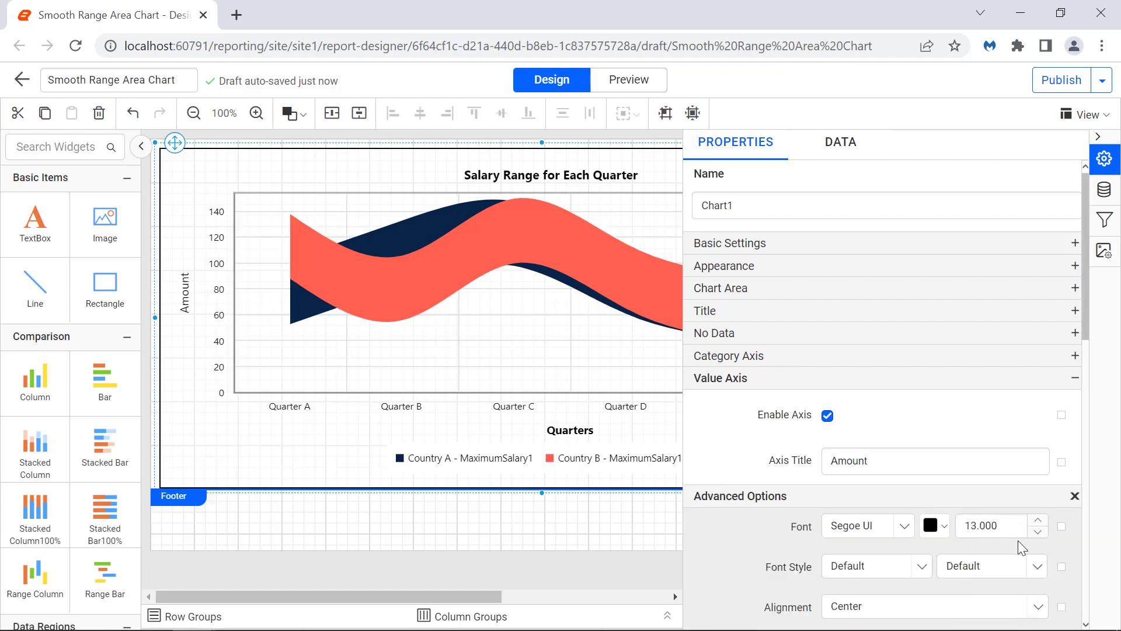
# Set the value axis title's font weight to Bold
pyautogui.click(1014, 562)
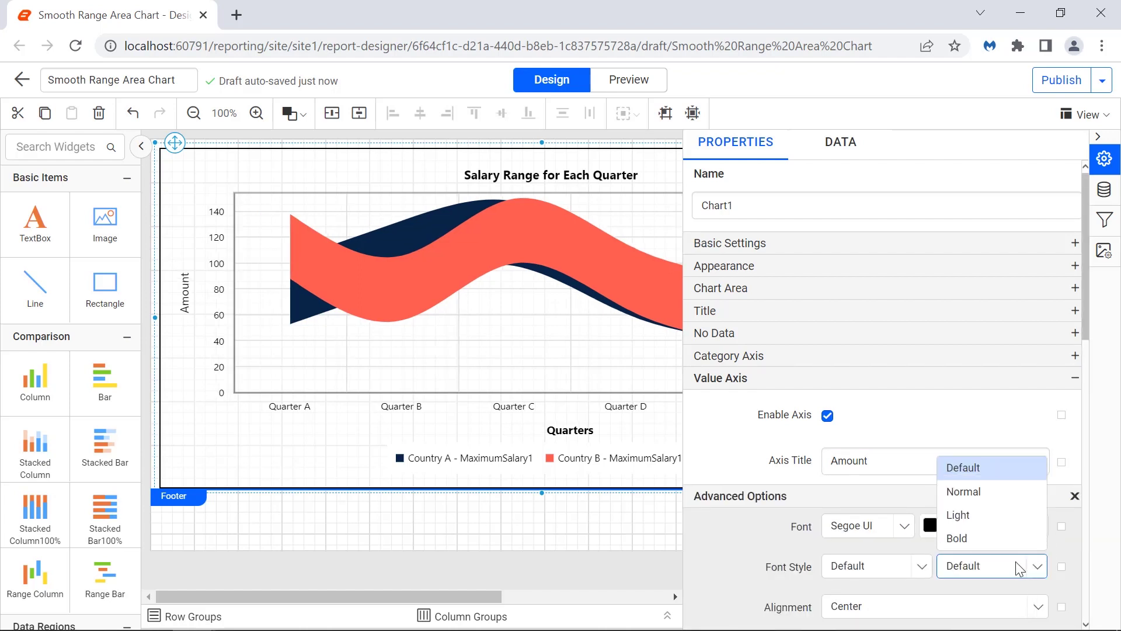
pyautogui.click(1014, 545)
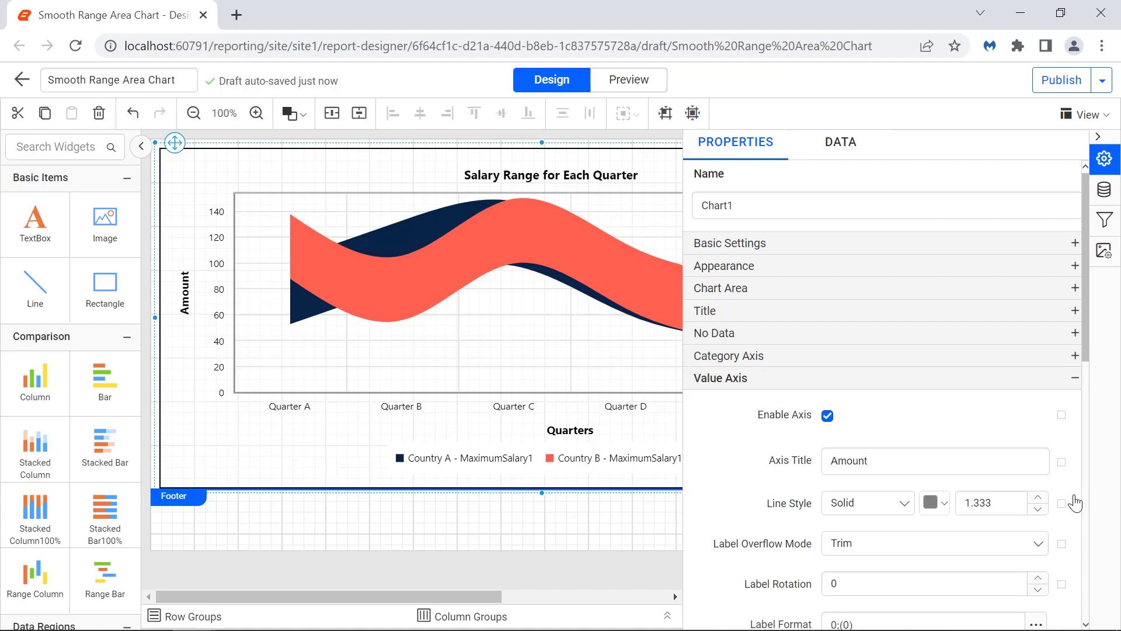
# Format the value axis labels as Currency with 0 decimal places
pyautogui.scroll(-1, 1075, 503)
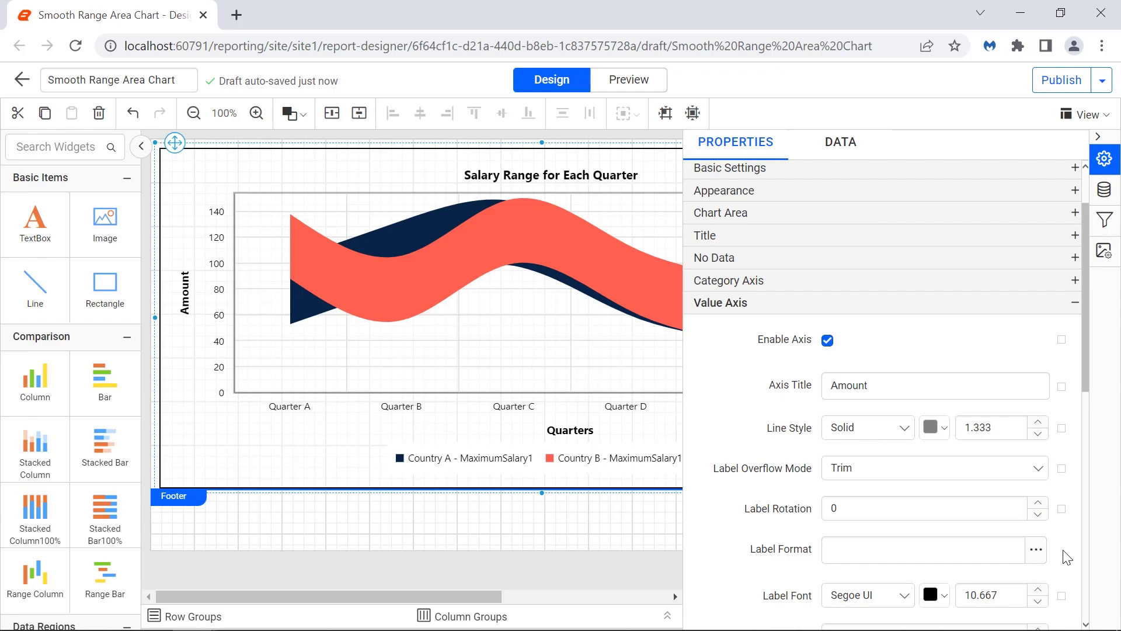
pyautogui.click(1037, 550)
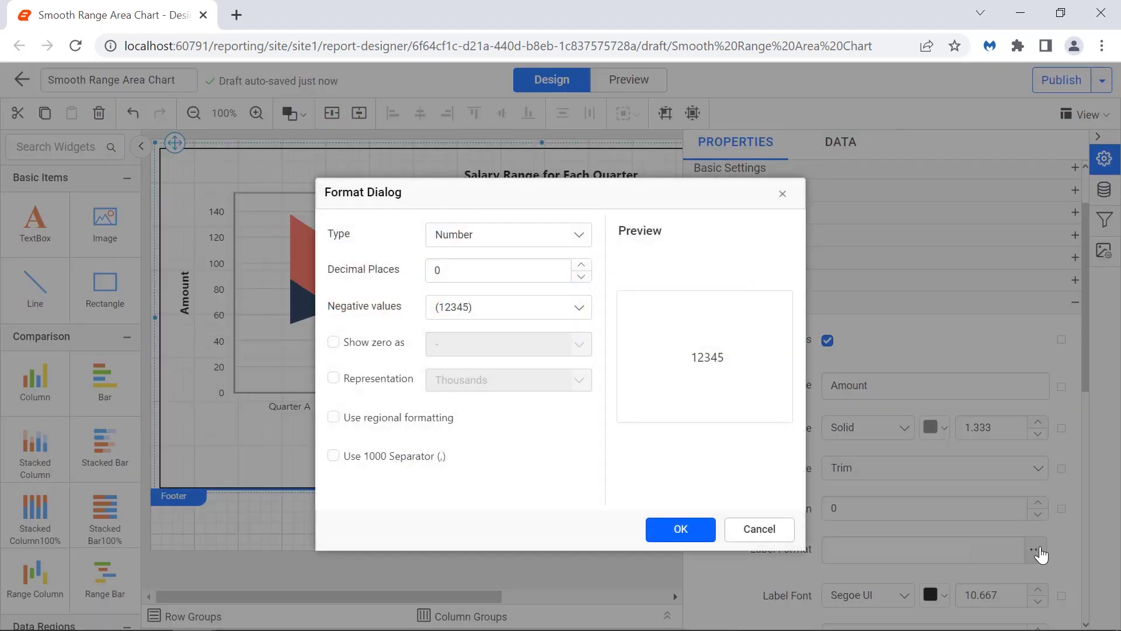
pyautogui.click(552, 234)
pyautogui.click(553, 285)
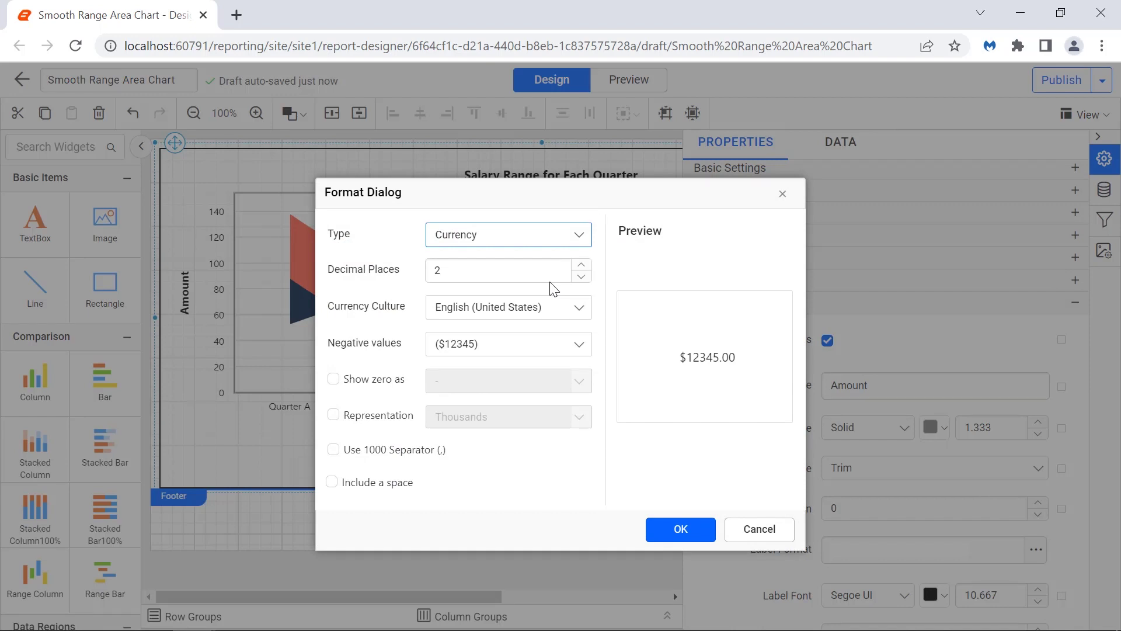
pyautogui.doubleClick(549, 274)
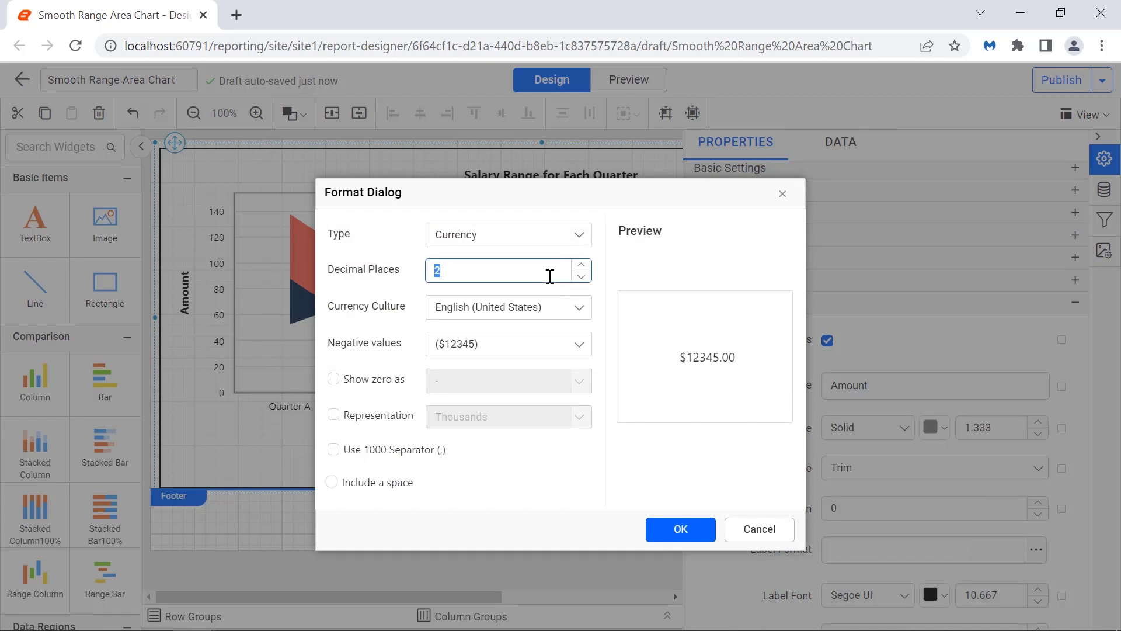
pyautogui.write('0')
pyautogui.click(556, 293)
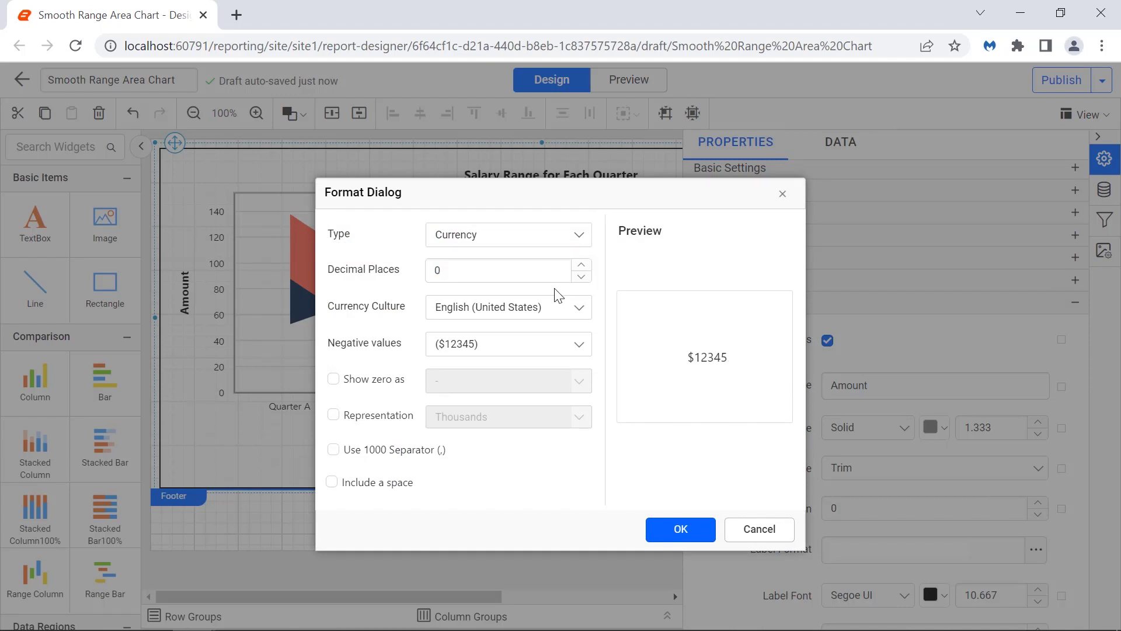
# Enable the Thousands representation and the 1000 separator for the value axis labels, and apply the format
pyautogui.click(334, 414)
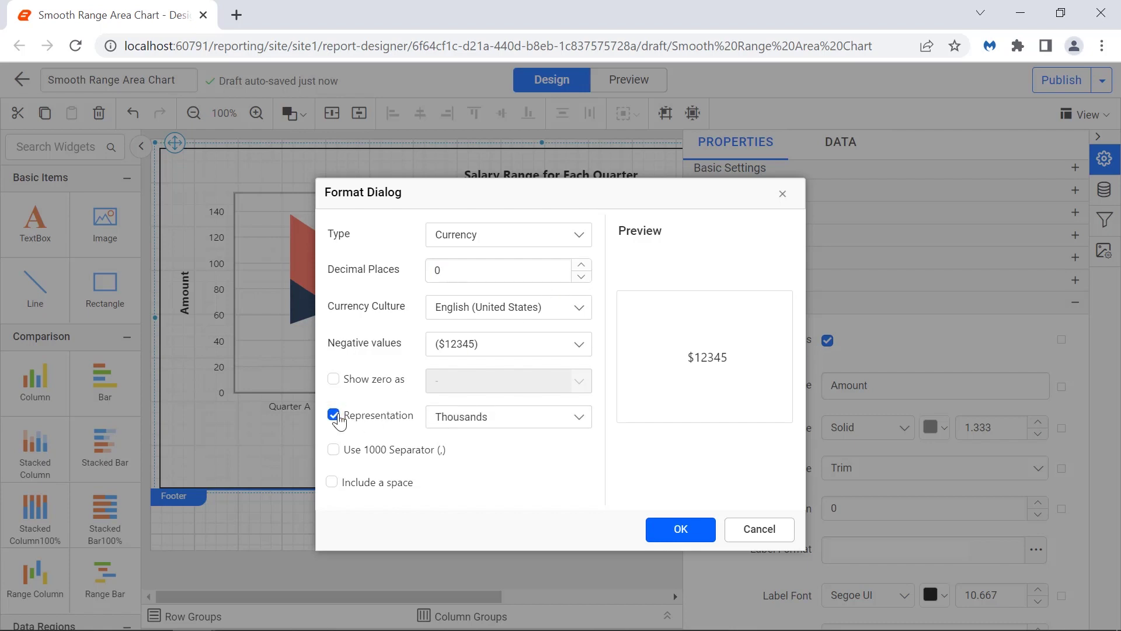
pyautogui.click(334, 450)
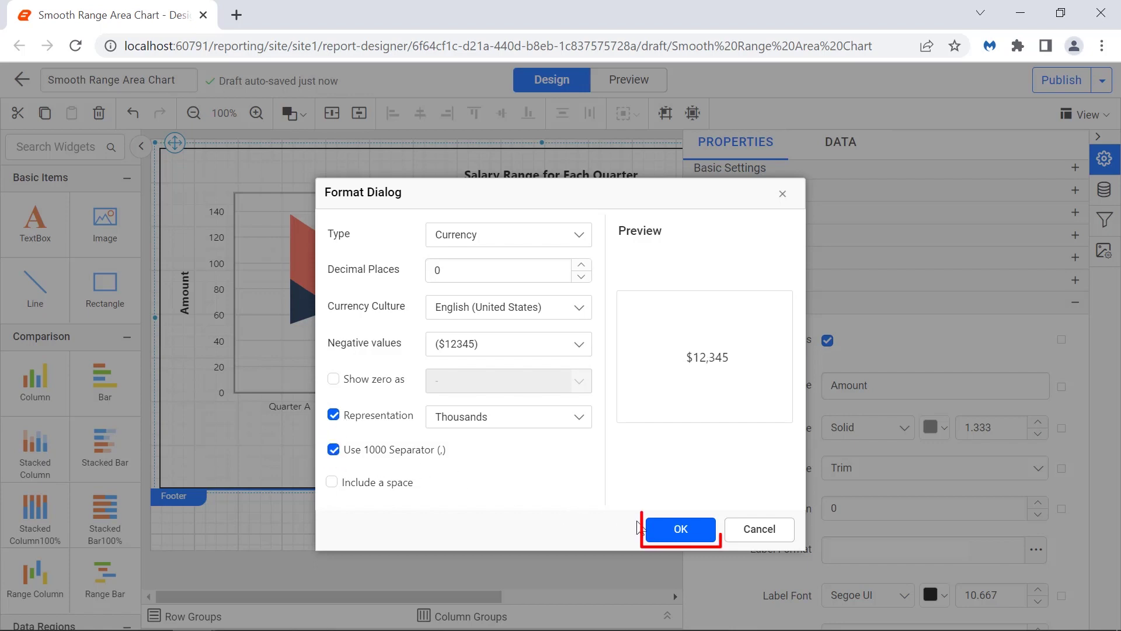
pyautogui.click(672, 534)
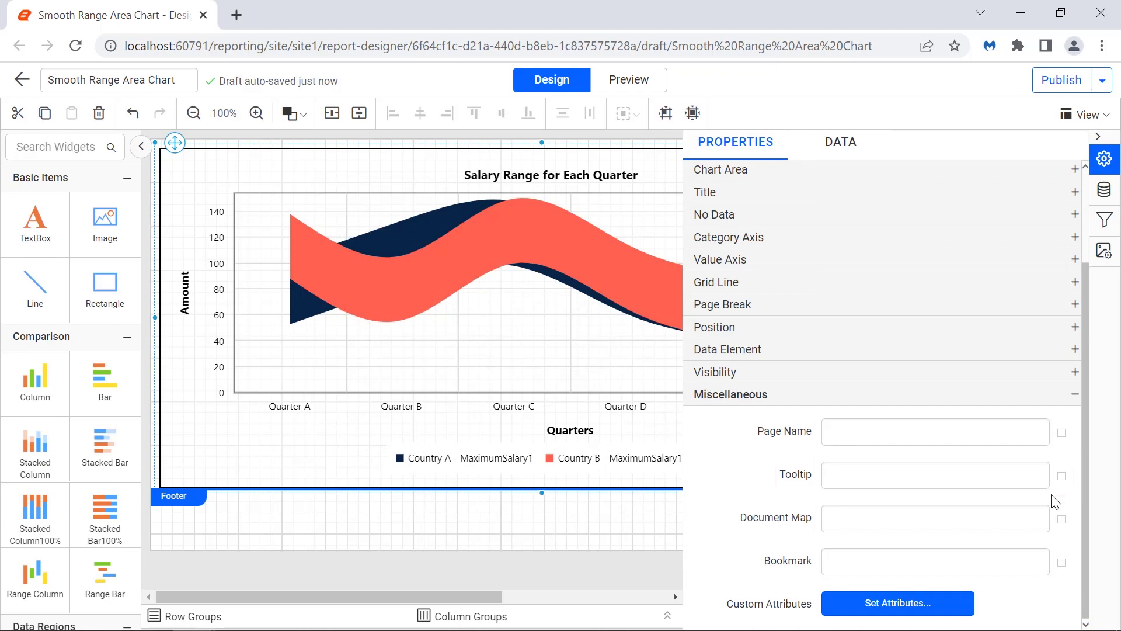
# Enter "Salary Range for Each Quarter" in the chart's miscellaneous properties and open the report preview
pyautogui.write('Salary Range for Each Quarter')
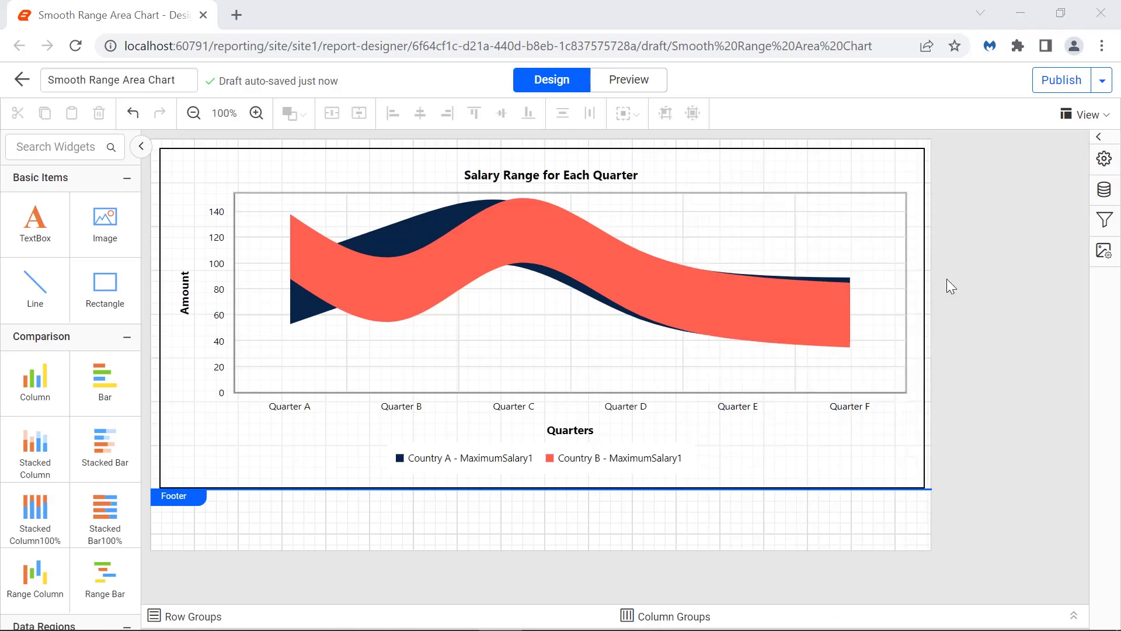
pyautogui.click(658, 89)
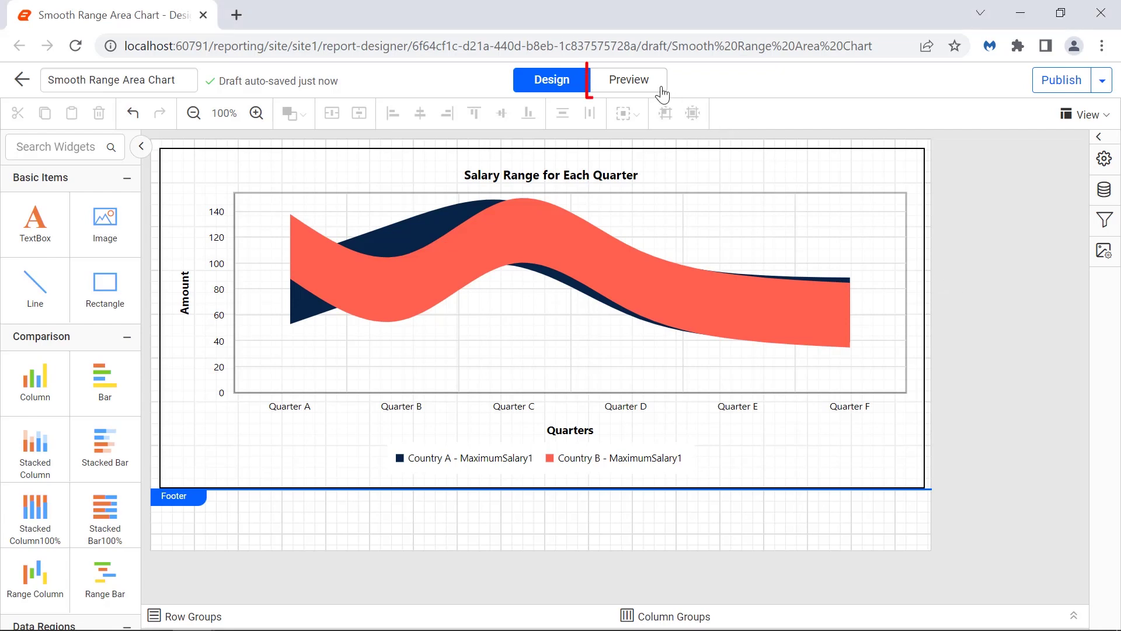